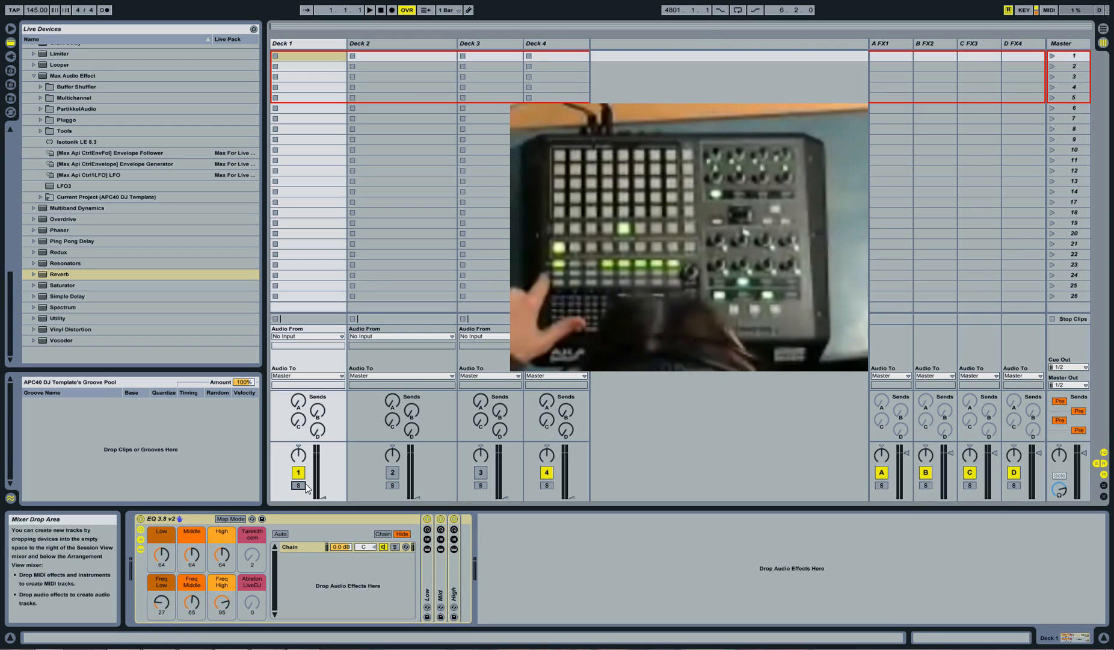
Check the output choices available for the Master track's Cue Out
click(1054, 367)
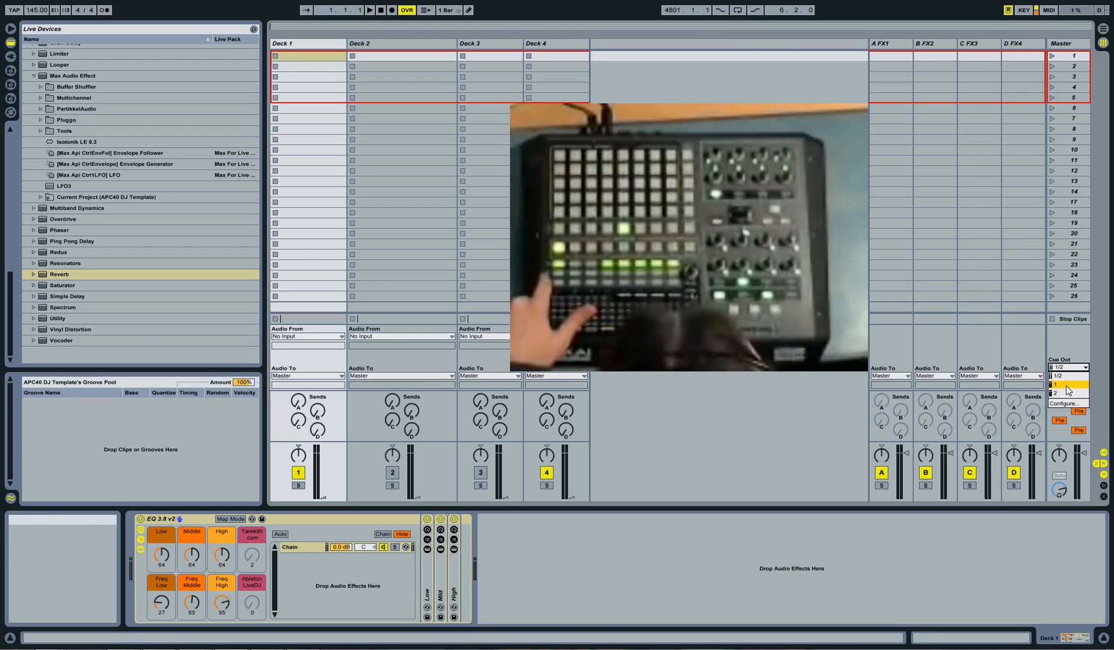
click(1072, 361)
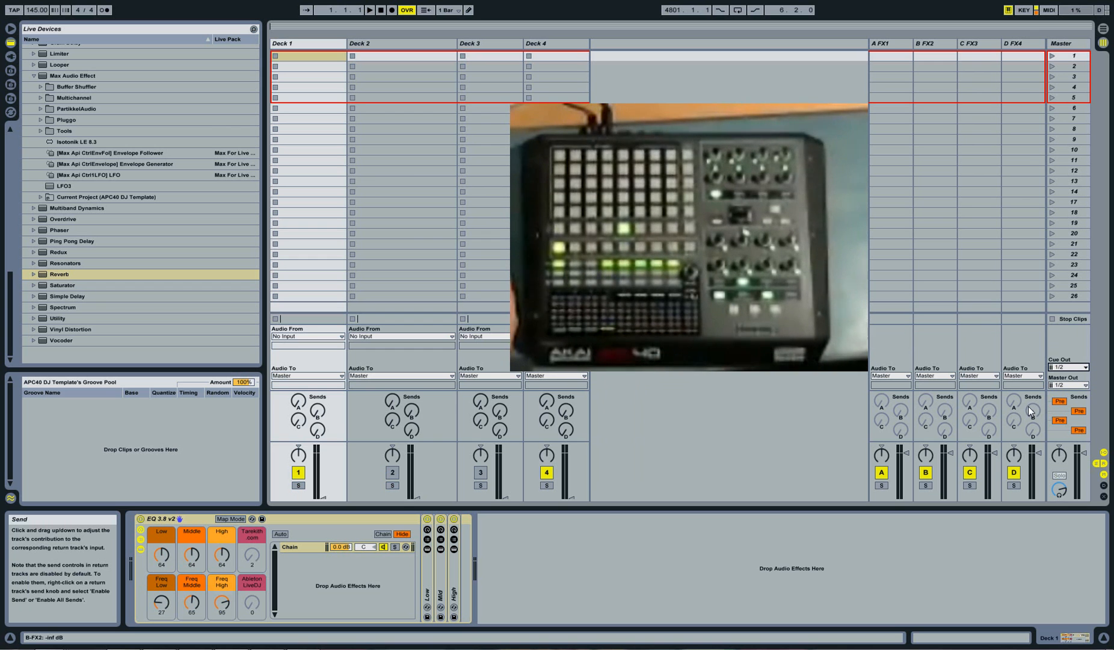
Review the Deck tracks and their EQ 3.8 v2 racks, including the macro controls on Deck 1
click(360, 47)
click(327, 44)
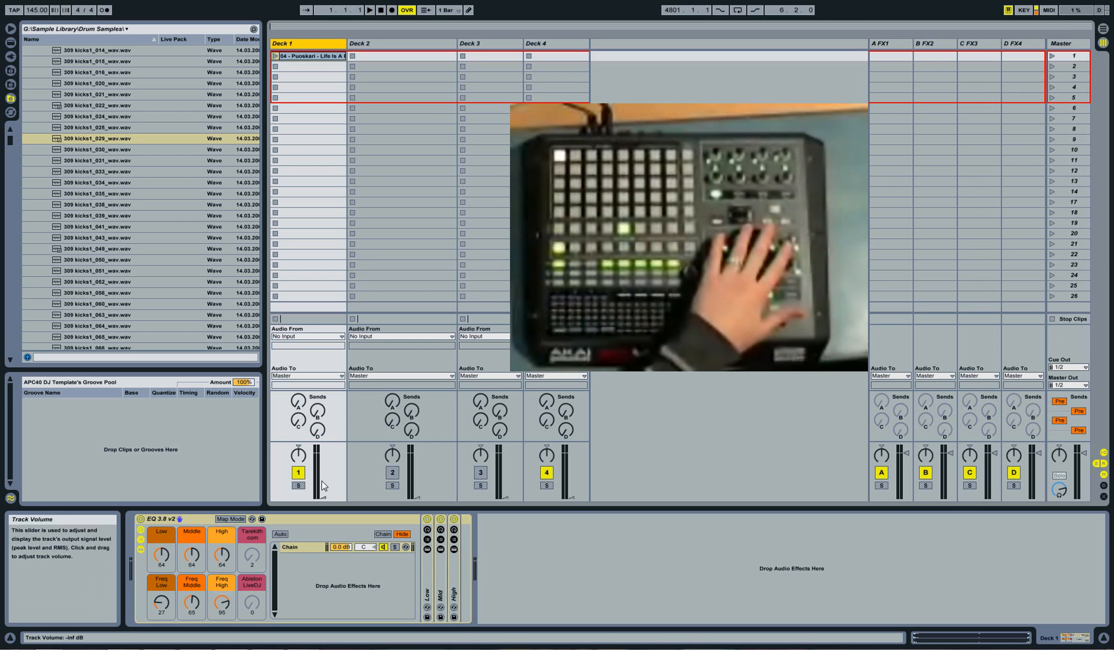
click(168, 519)
drag(161, 562, 162, 562)
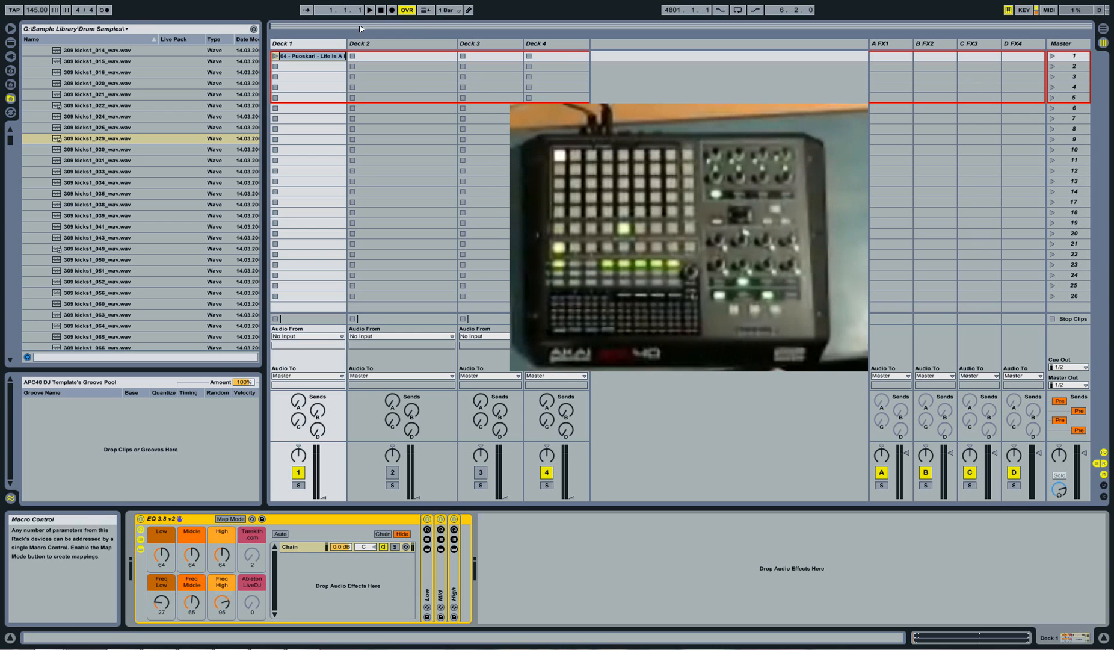
click(366, 41)
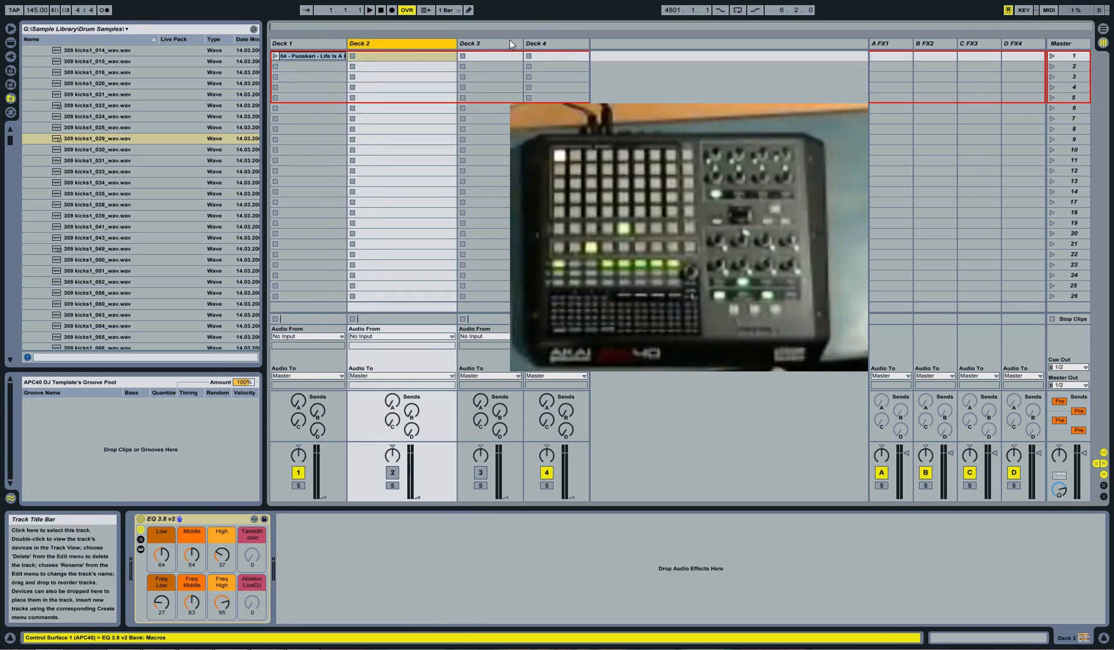
click(543, 41)
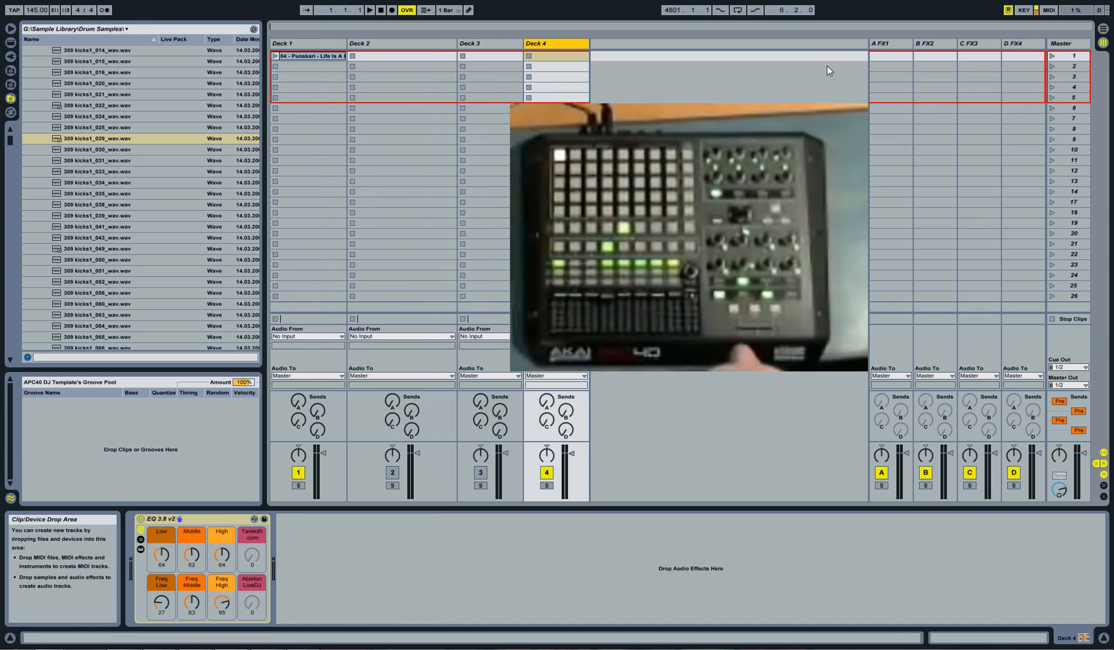
Look through the A FX1, B FX2, C FX3 and D FX4 return tracks, finishing on A FX1
click(934, 49)
click(882, 49)
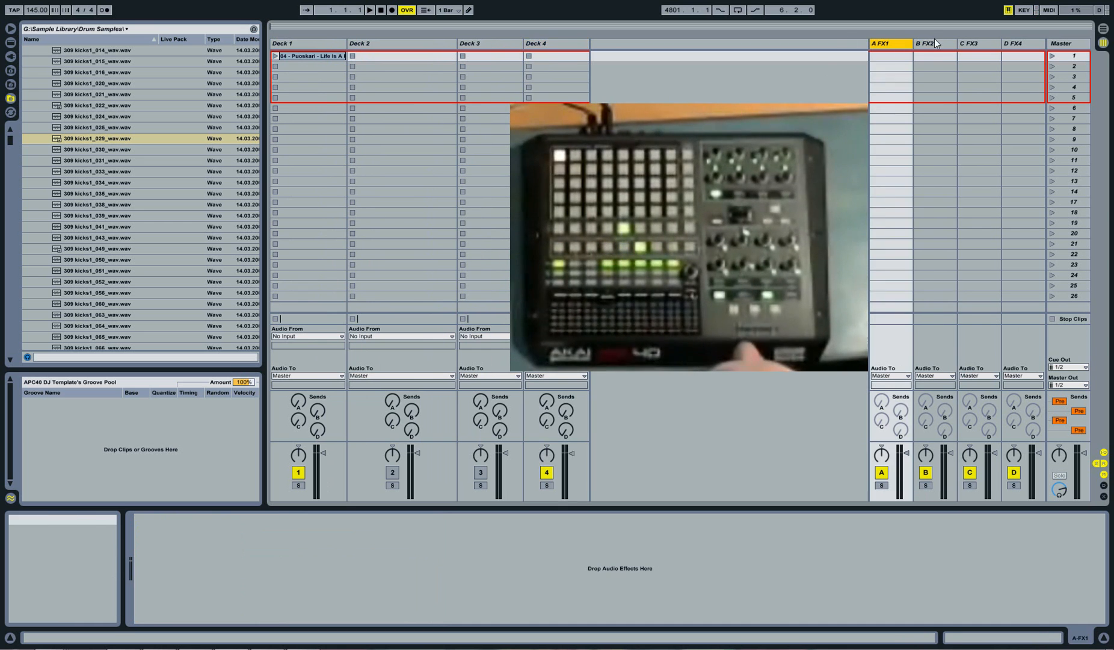
click(933, 43)
click(979, 49)
click(1014, 47)
click(887, 47)
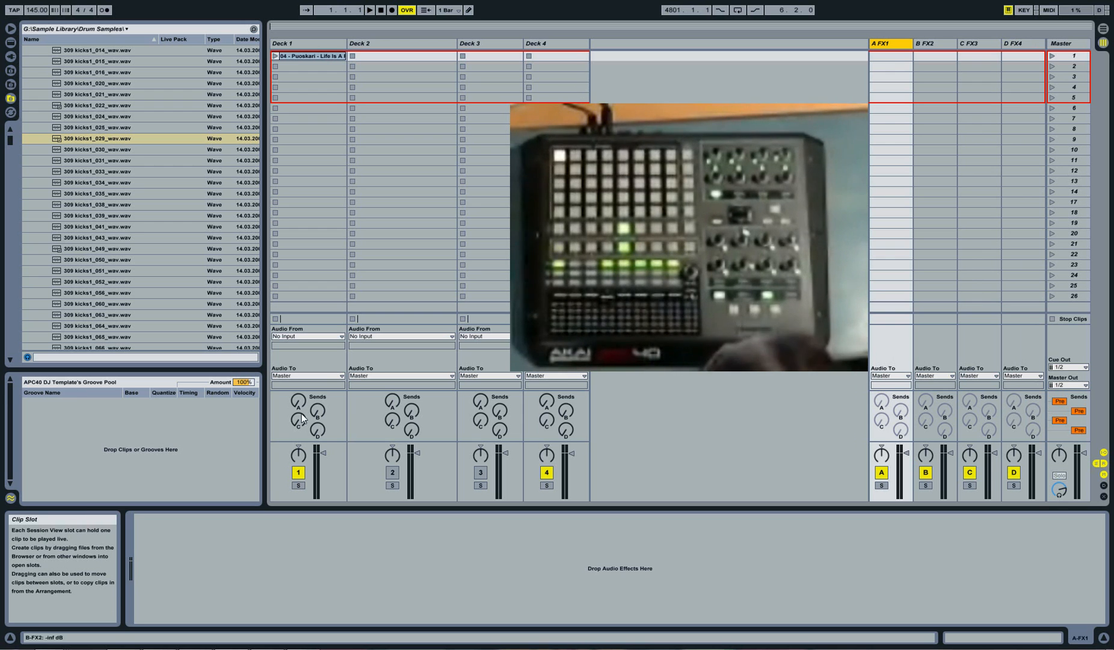
Test Deck 1's A-FX1 send by raising it to 0.0 dB and lowering it back to -inf dB
drag(304, 403, 303, 401)
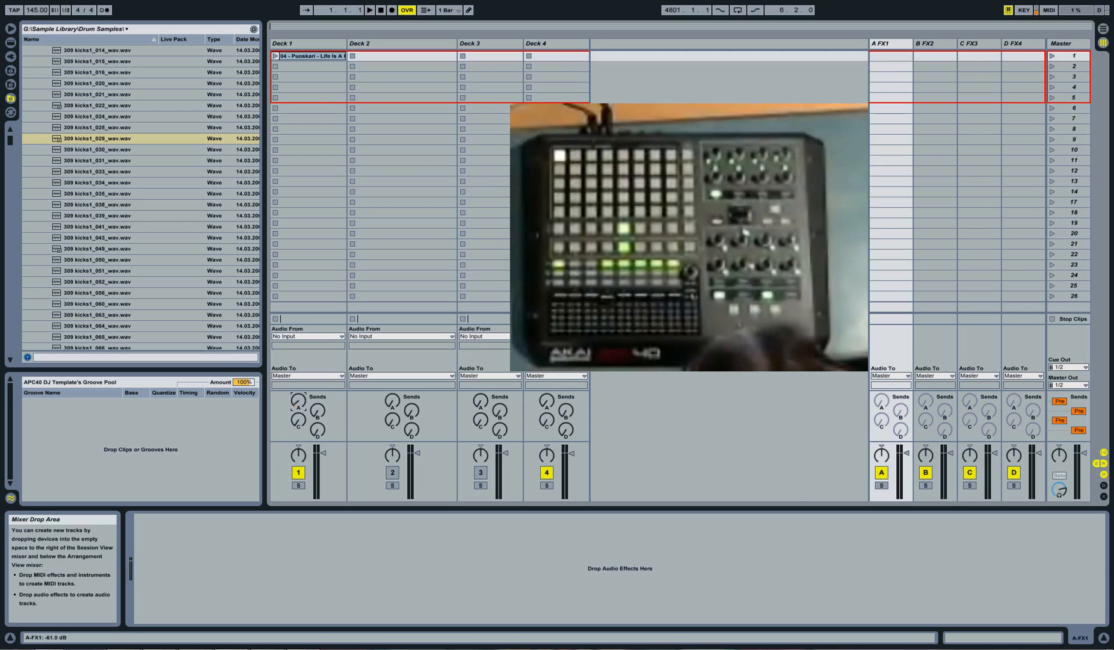
mouse_move(303, 325)
mouse_down()
mouse_move(303, 400)
mouse_move(303, 324)
mouse_up()
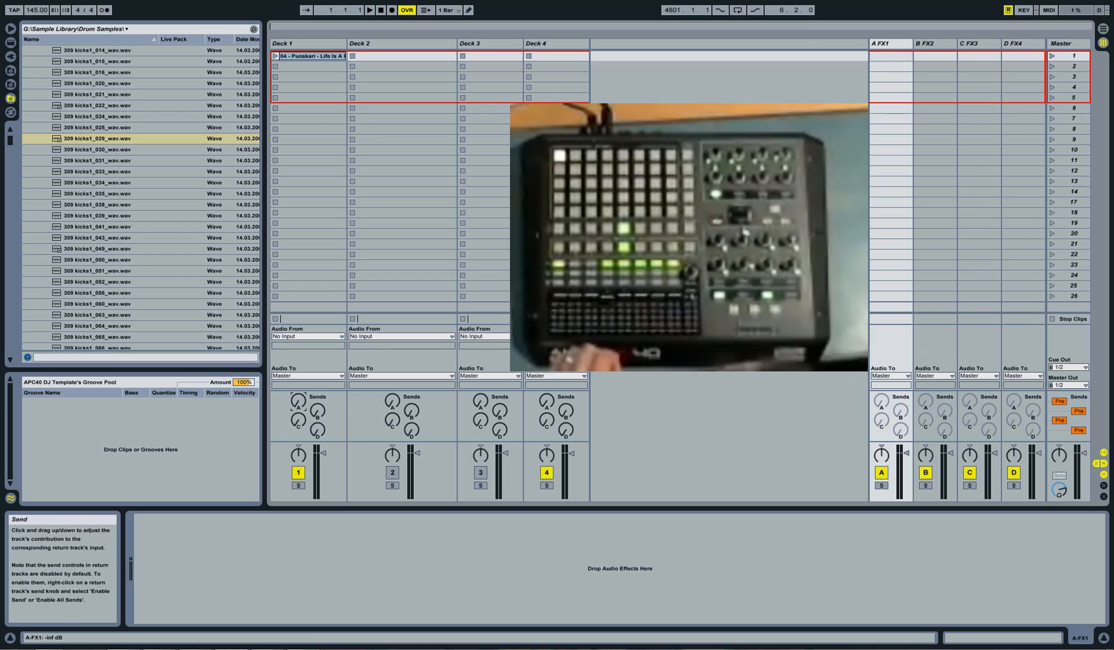
click(298, 400)
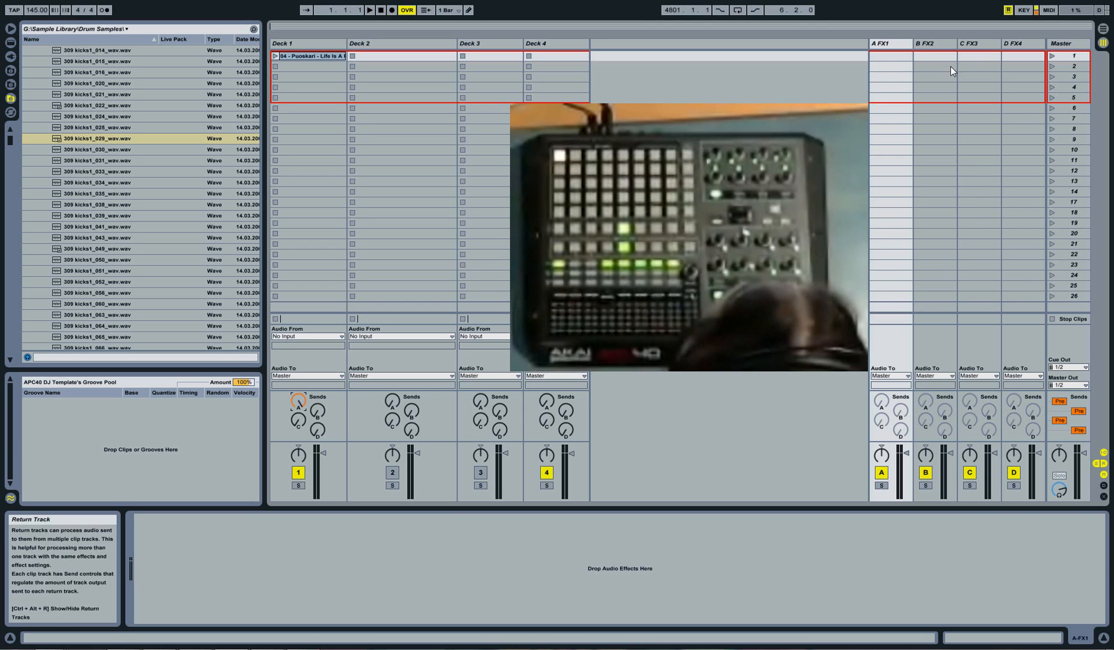
click(941, 46)
click(978, 44)
click(1014, 43)
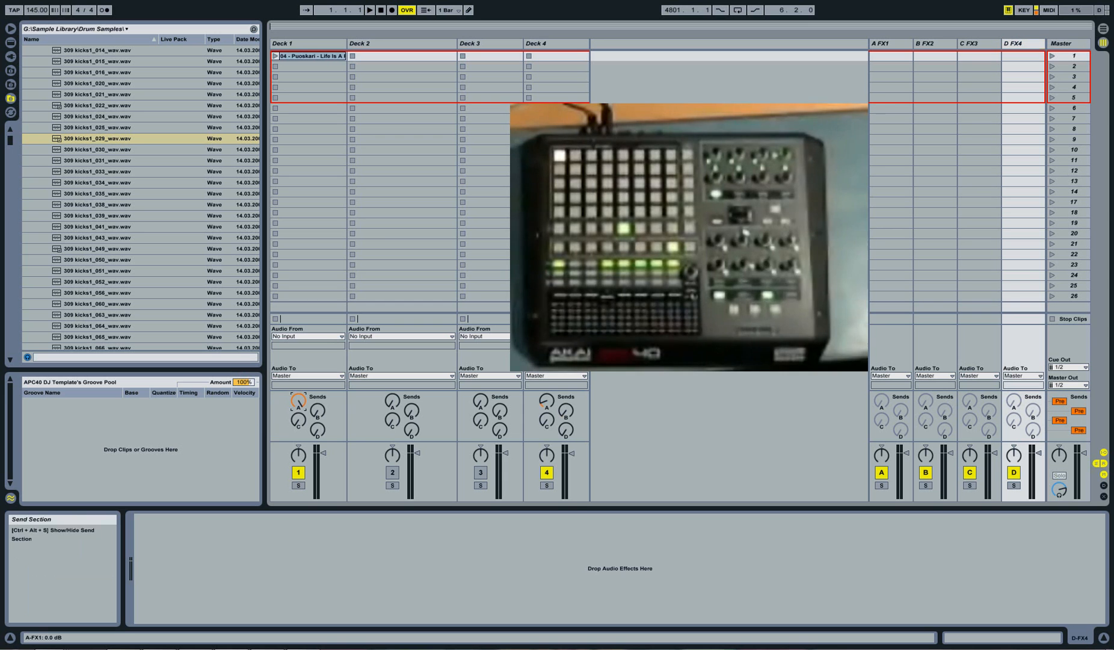
drag(295, 394, 295, 439)
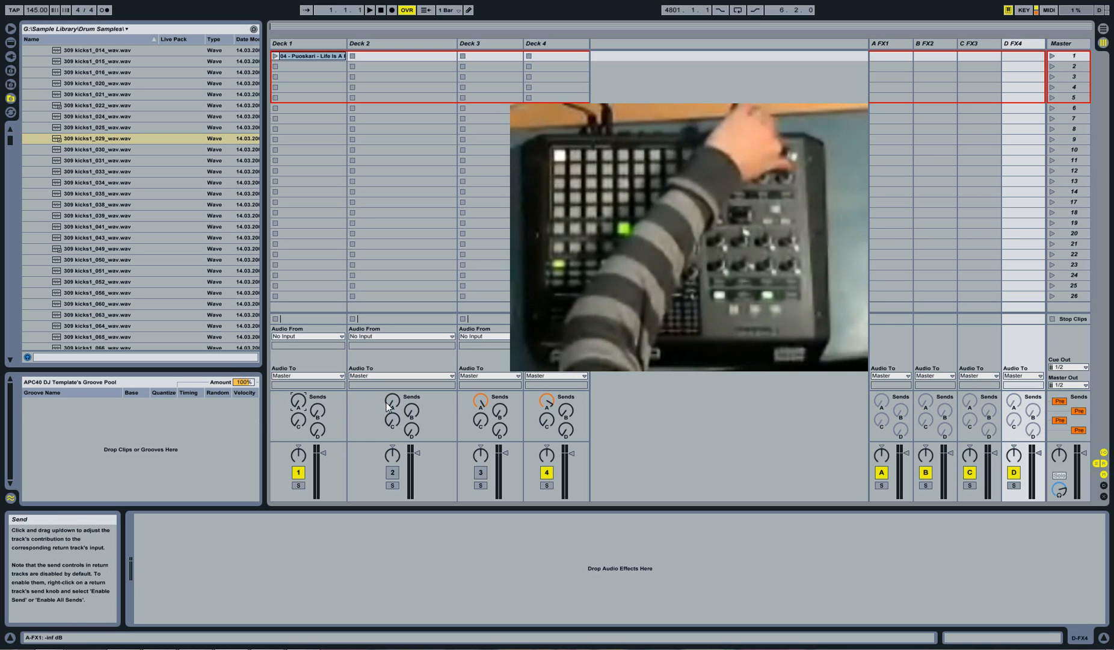
Load the Ping Pong Delay effect onto the A FX1 return track
click(889, 46)
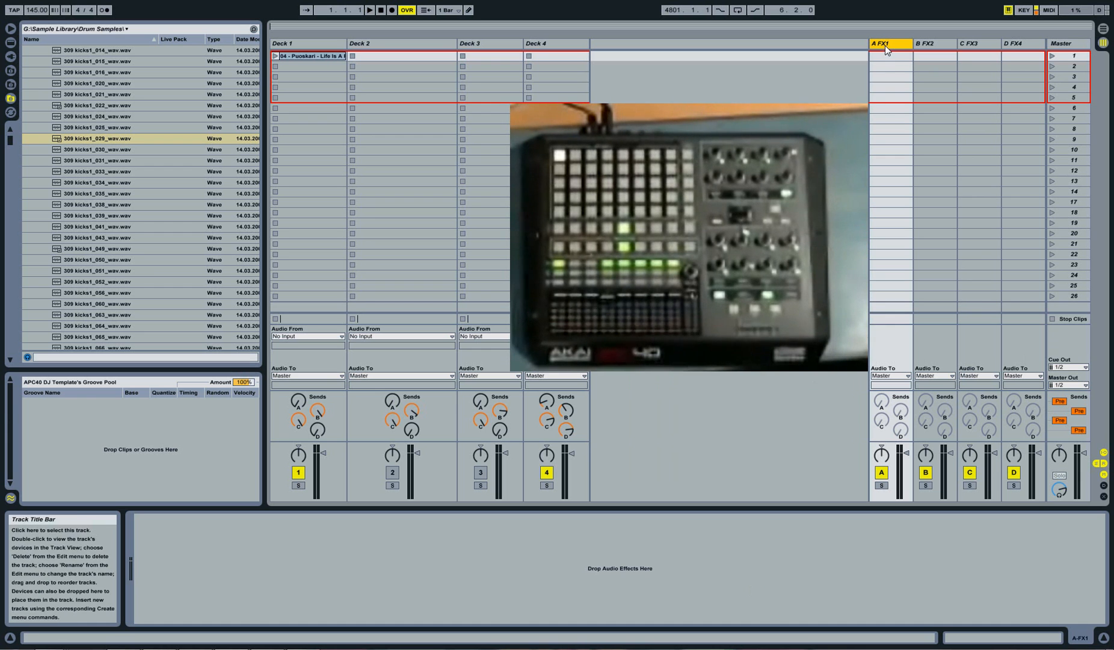
click(7, 44)
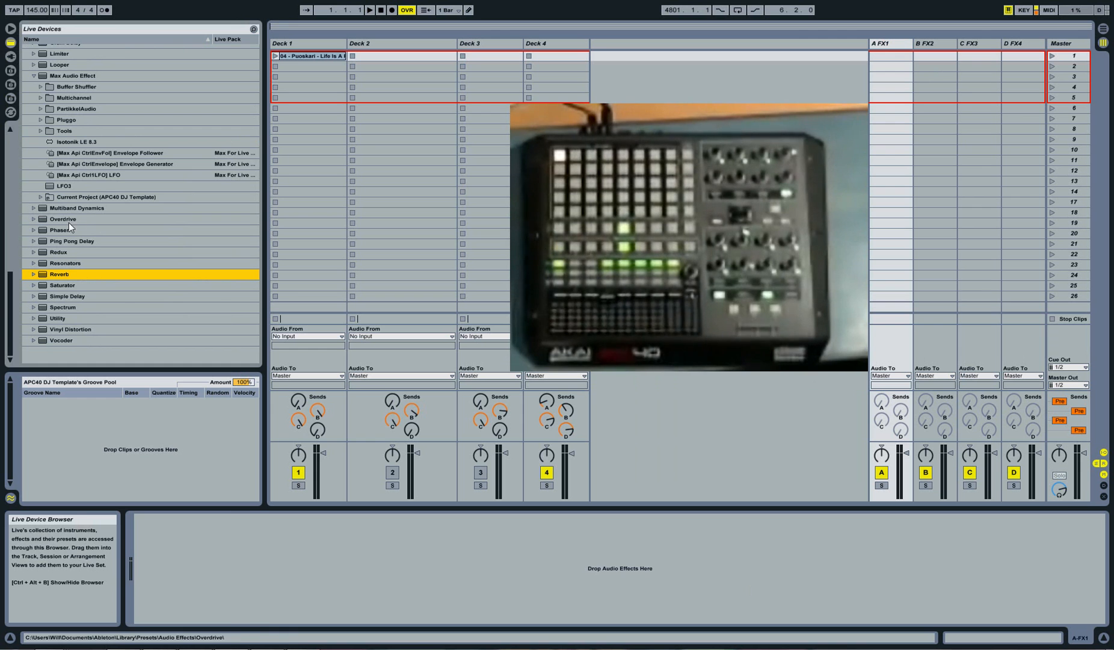
click(11, 56)
click(11, 44)
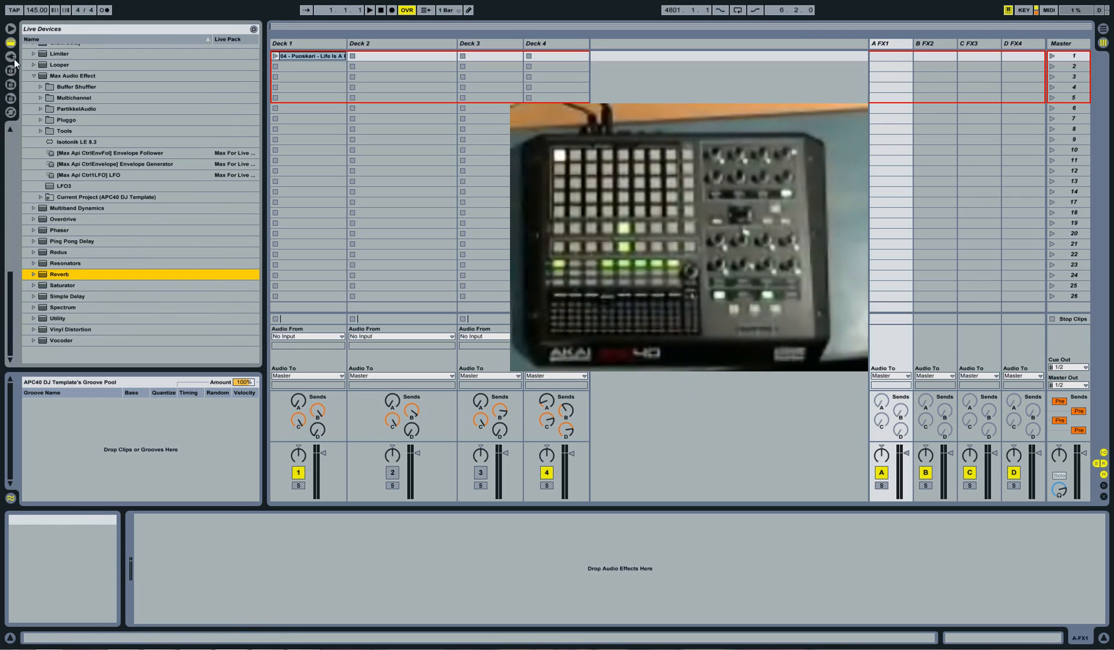
double_click(72, 242)
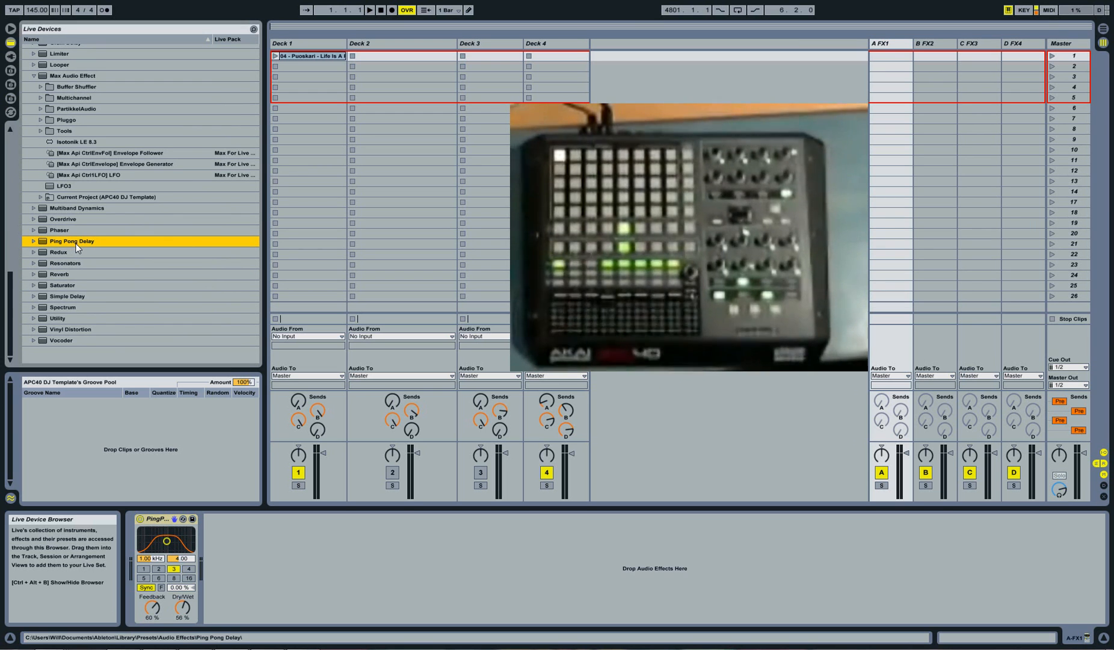
Set the Ping Pong Delay on A FX1 to 100% Dry/Wet, Repitch behaviour and Time mode
click(154, 520)
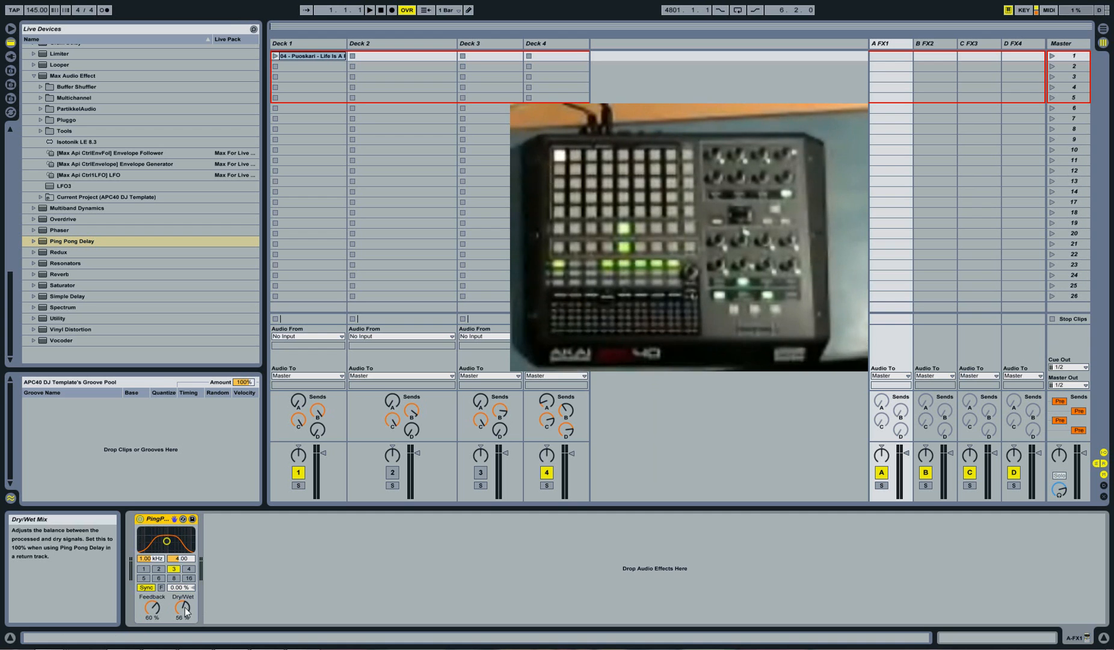
right_click(161, 520)
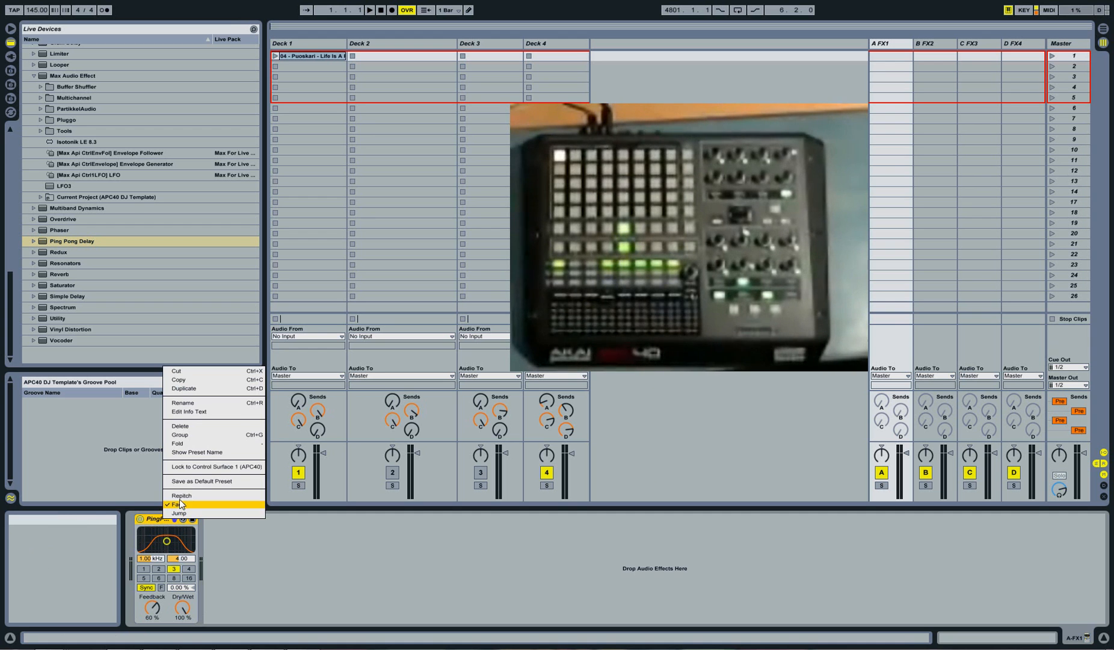
click(180, 497)
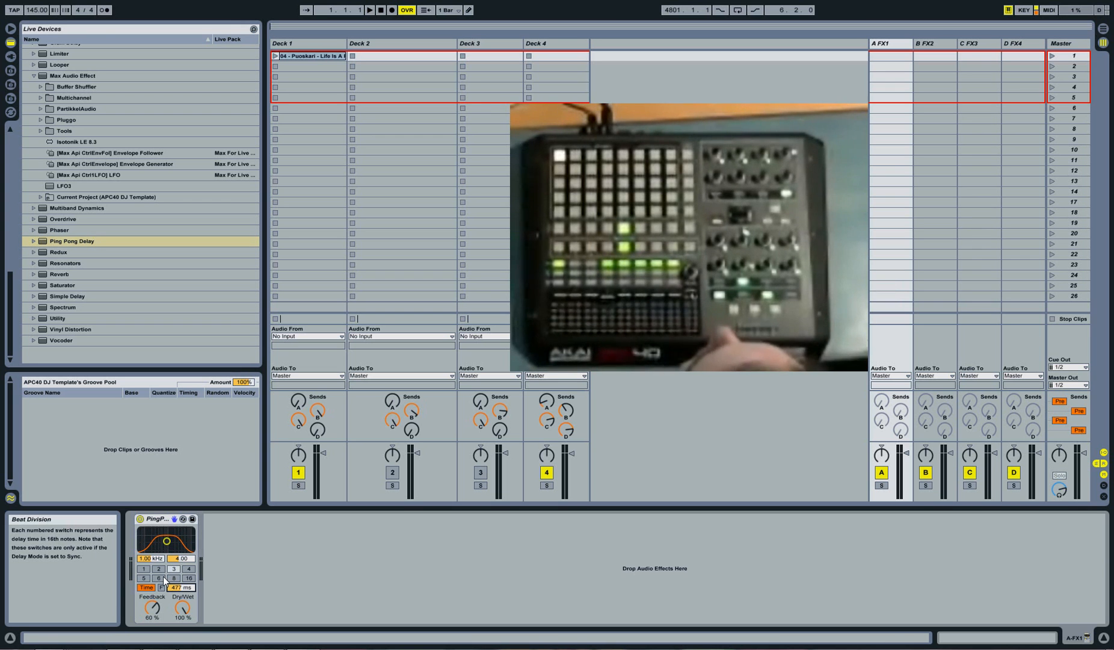
Group the Ping Pong Delay on A FX1 into an Audio Effect Rack
click(155, 522)
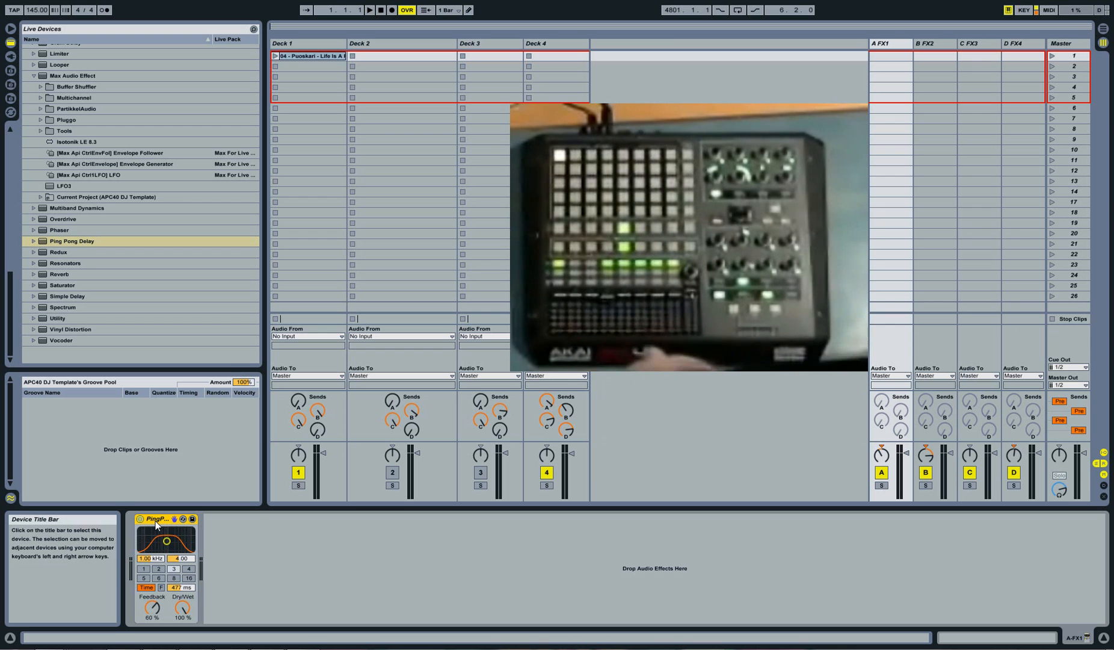
right_click(156, 525)
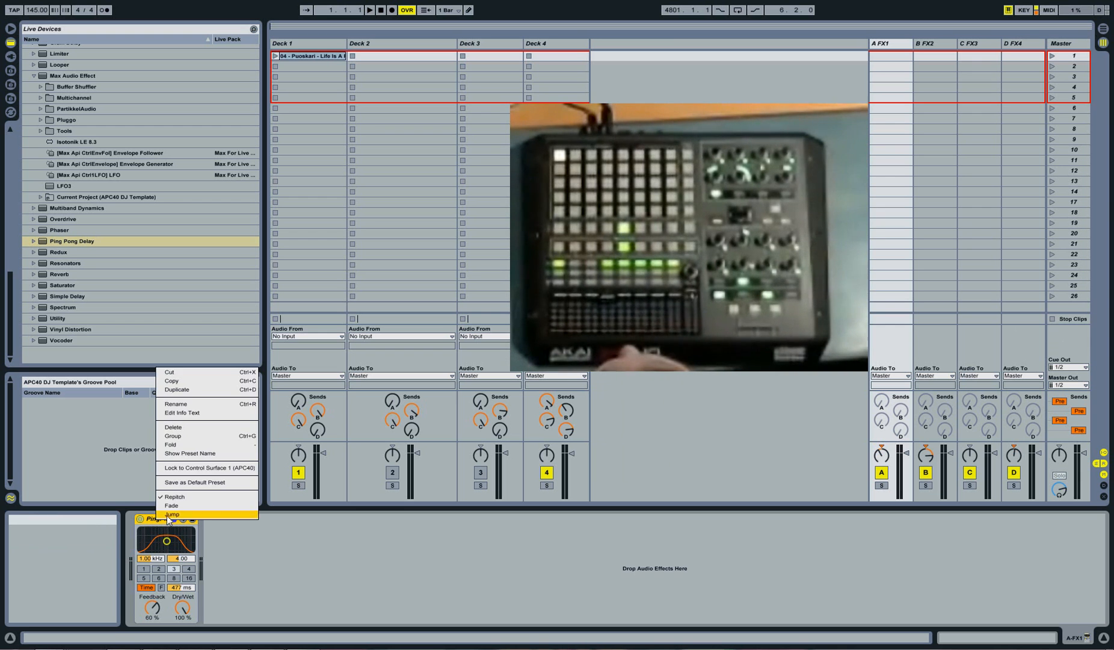
click(202, 436)
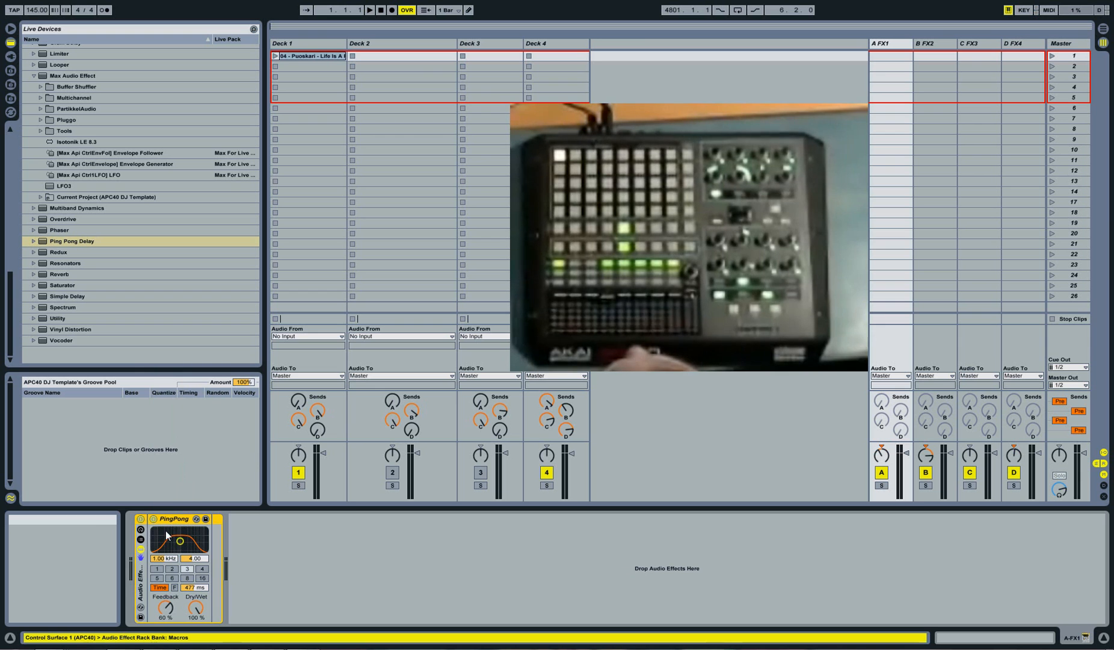
Map the Ping Pong Delay's Feedback to Macro 1 and its Time Delay to Macro 2
drag(164, 606, 161, 627)
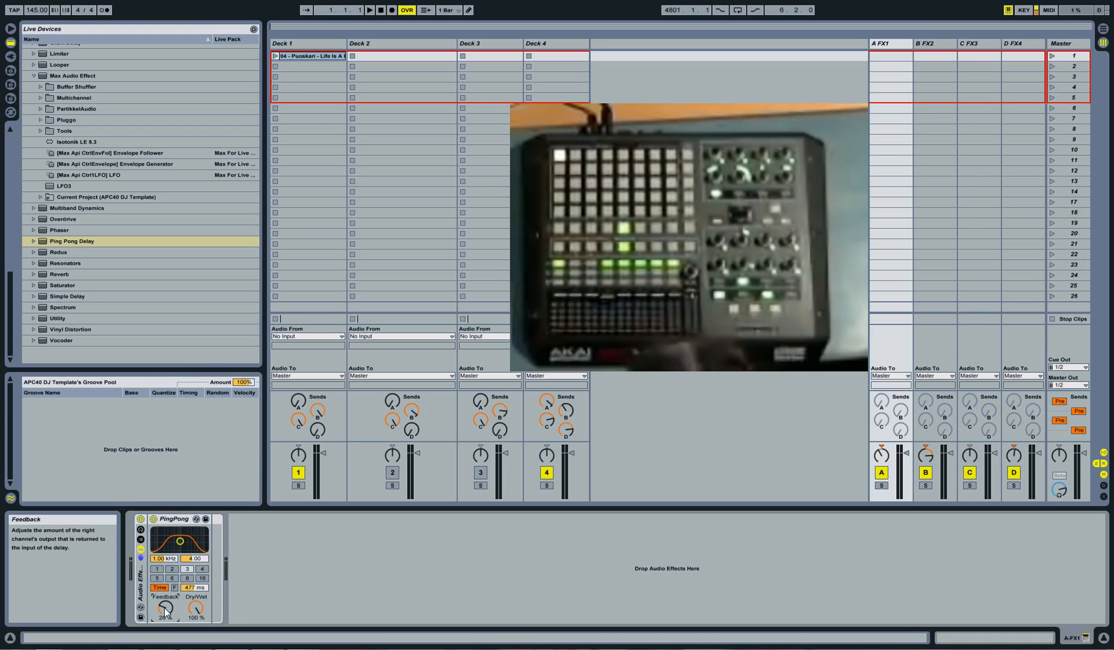
right_click(165, 608)
click(194, 540)
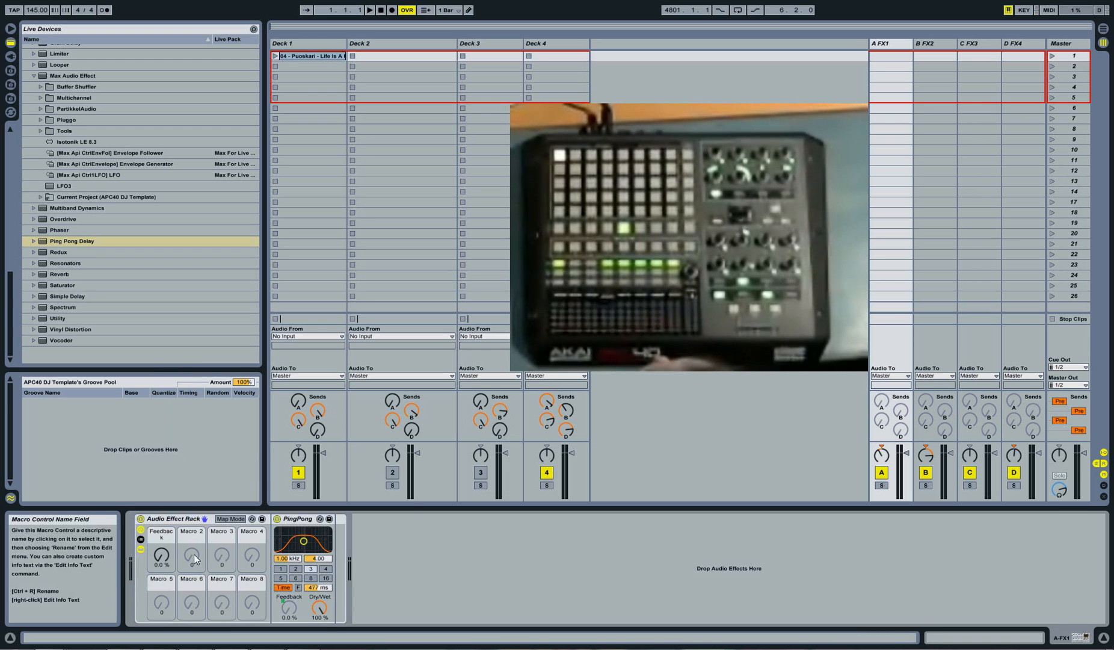
right_click(321, 587)
click(364, 529)
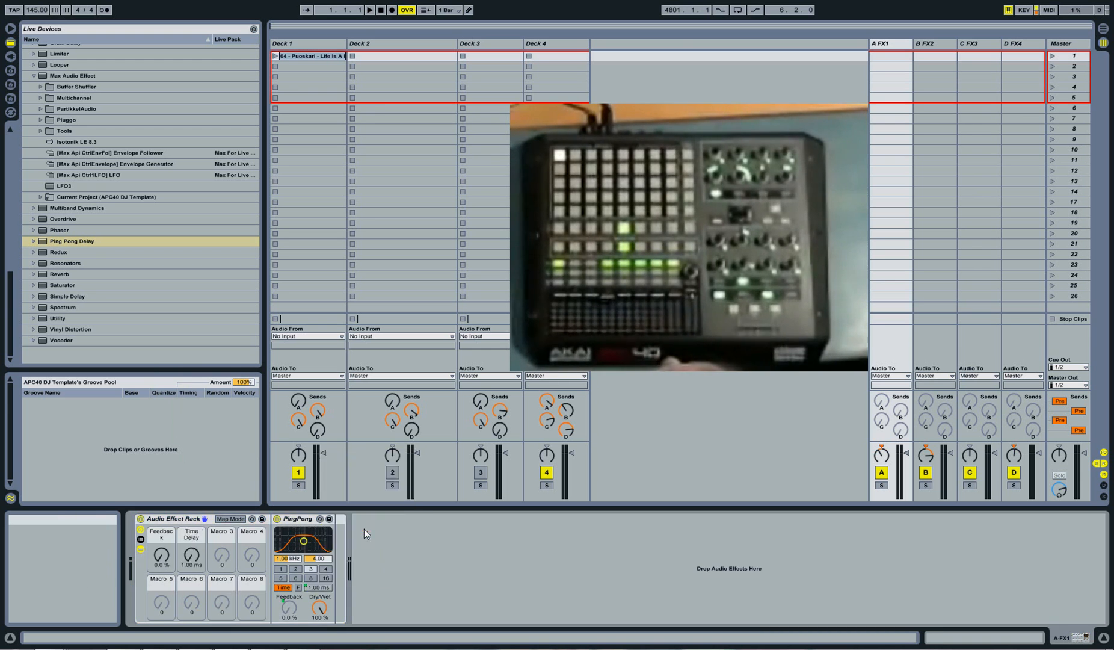
Map the Ping Pong Delay's Filter Freq to Macro 3 and its Filter Width to Macro 4
drag(288, 559, 288, 554)
right_click(287, 558)
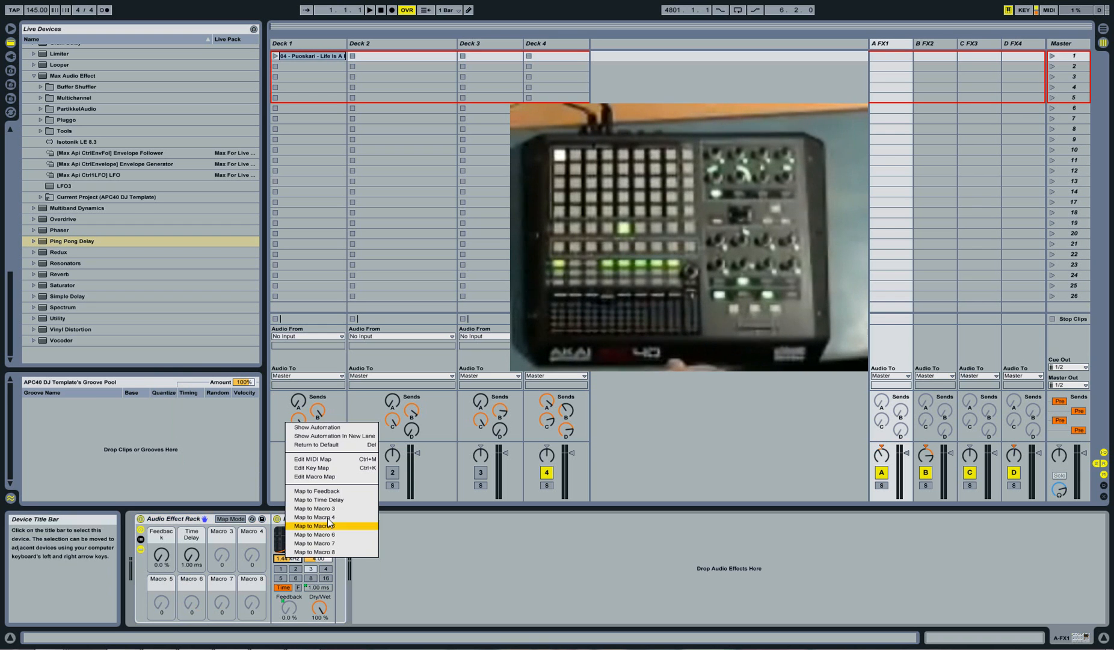
click(314, 508)
right_click(320, 562)
click(318, 563)
right_click(313, 564)
click(351, 516)
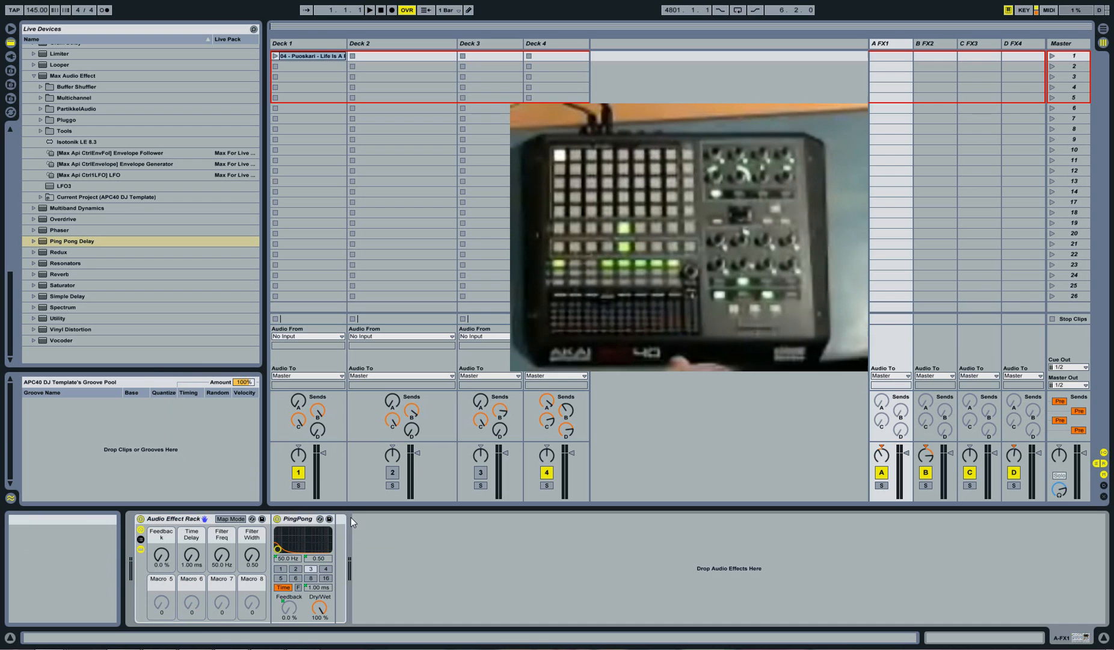
Set the minimum of the rack's Filter Freq macro mapping to 315 Hz
click(231, 518)
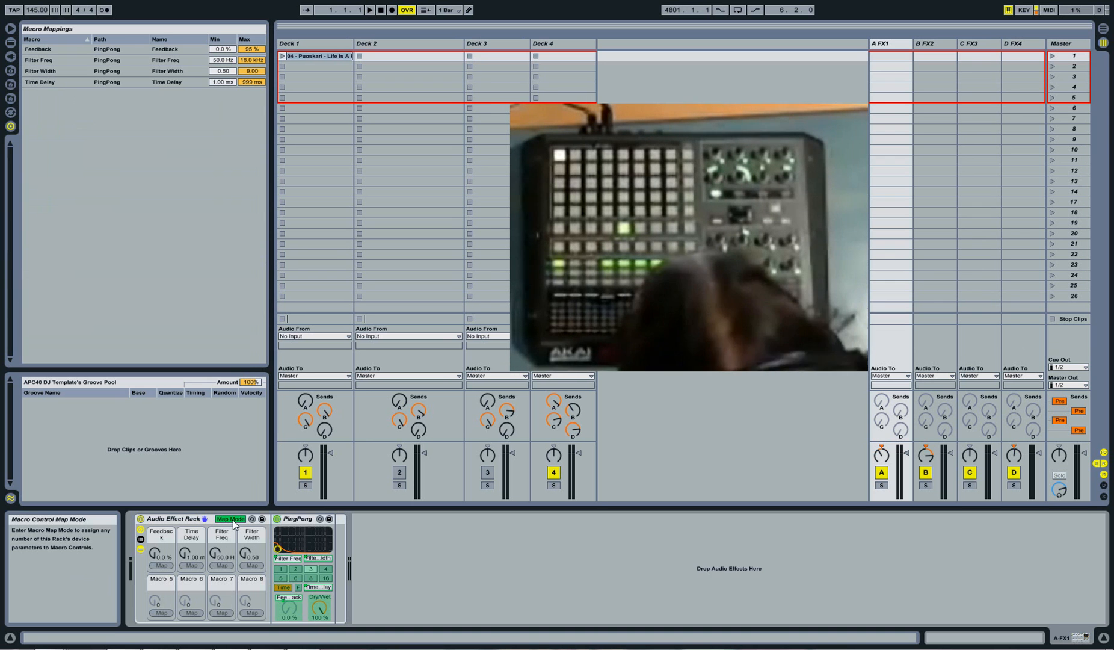
drag(228, 62, 228, 49)
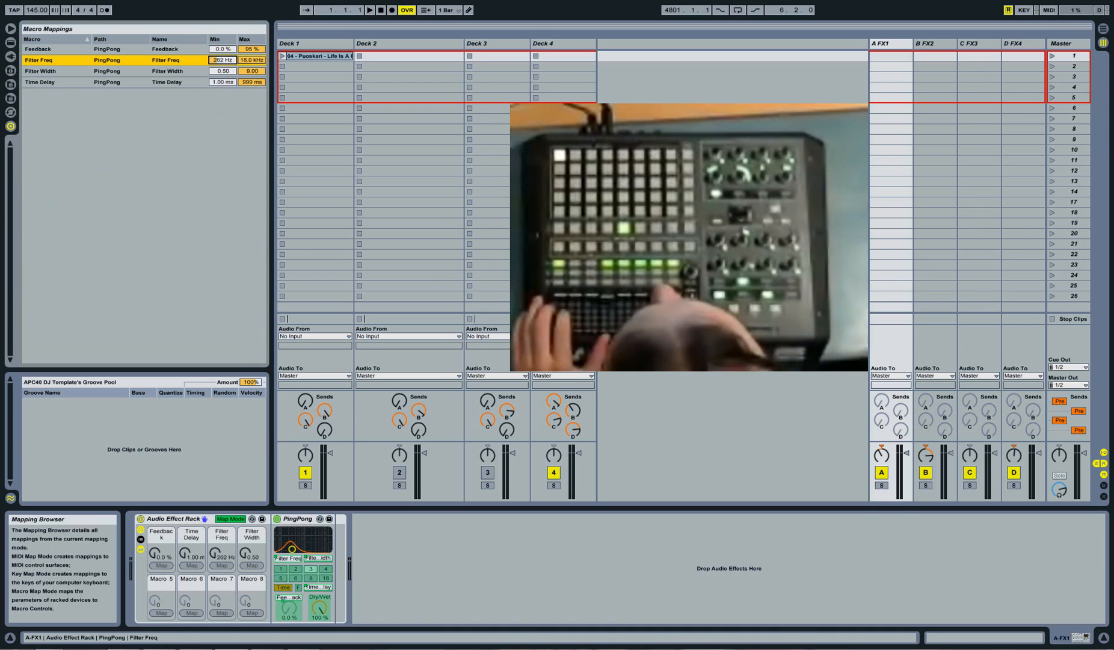
click(230, 518)
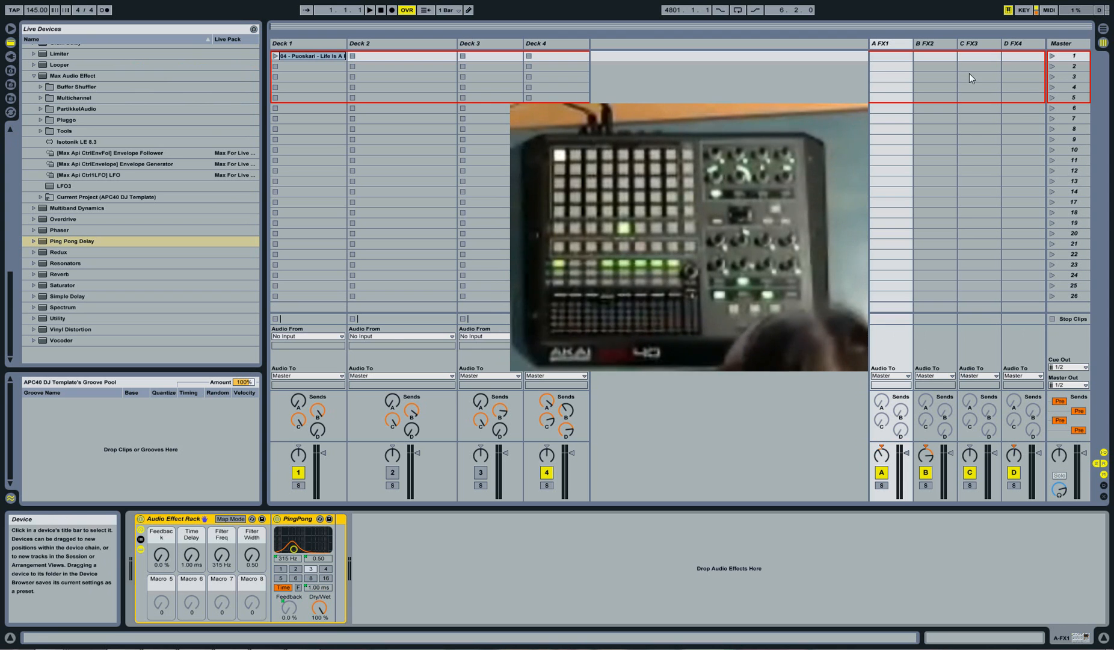
MIDI-map the Feedback, Time Delay, Filter Freq and Filter Width macros to the controller knobs sending CC 52, 53, 54 and 55 on channel 1
click(161, 554)
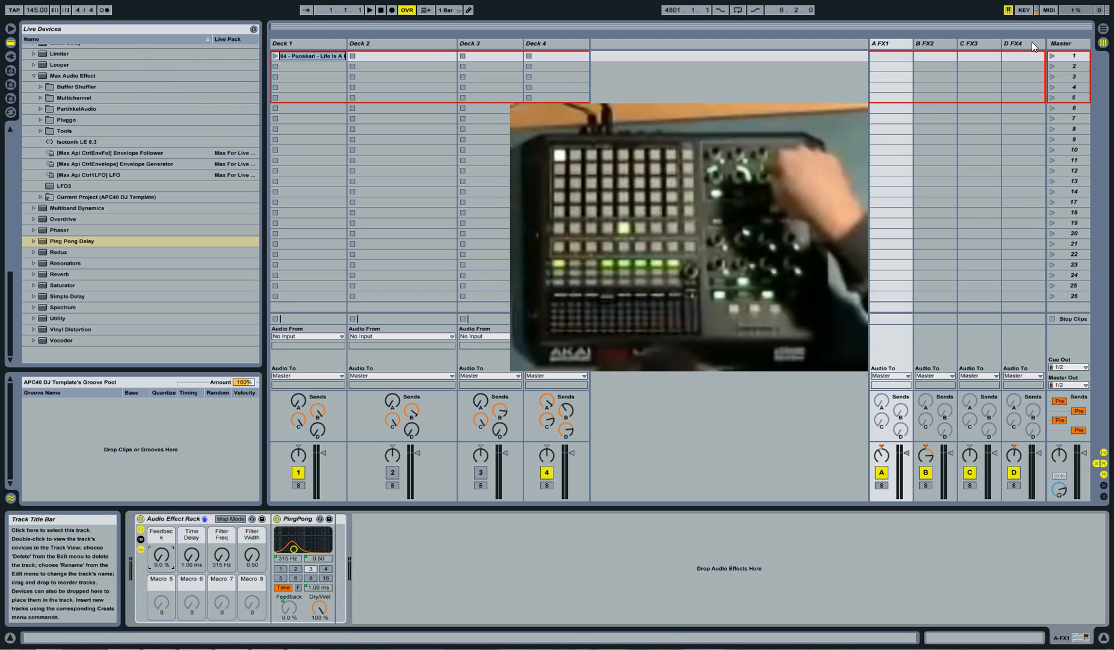
click(1049, 10)
click(166, 561)
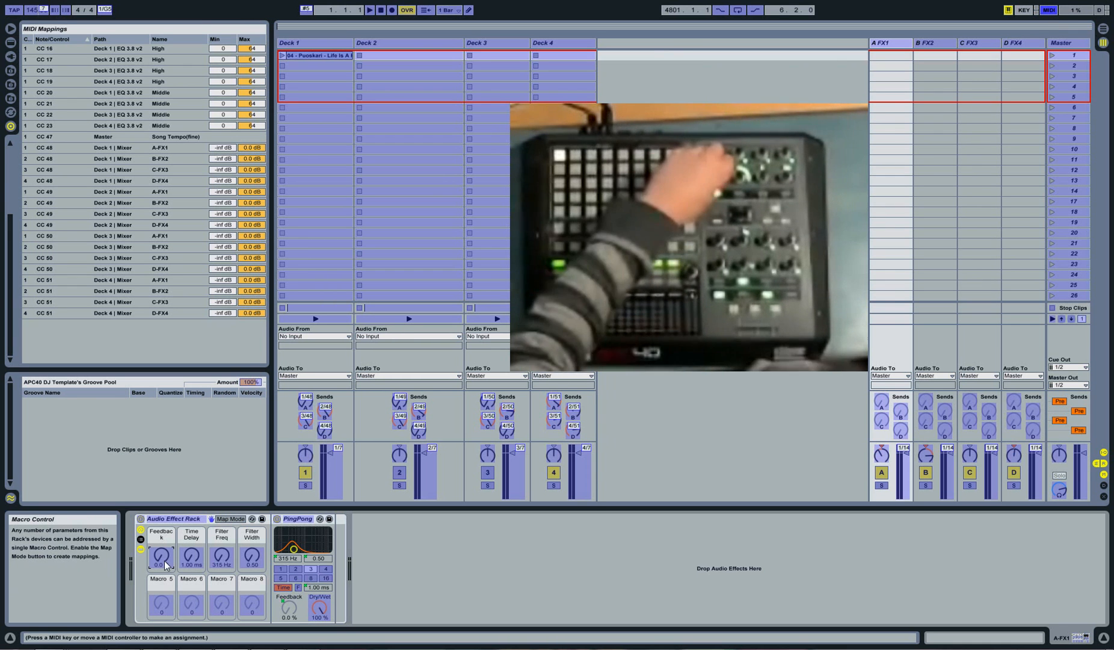
click(191, 556)
click(220, 557)
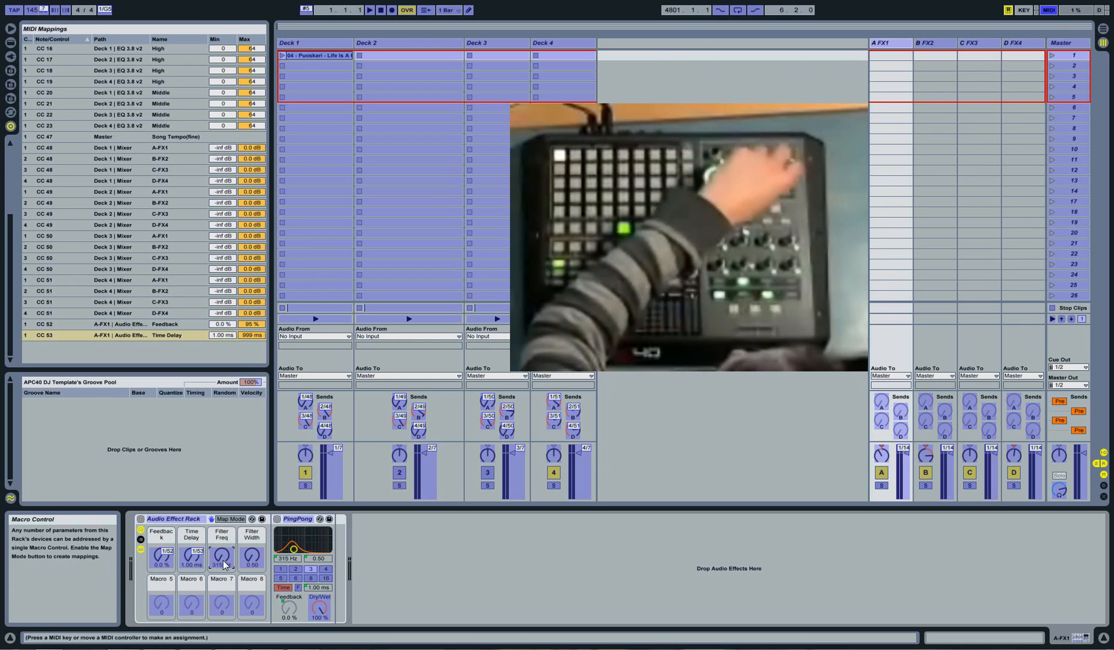
click(252, 556)
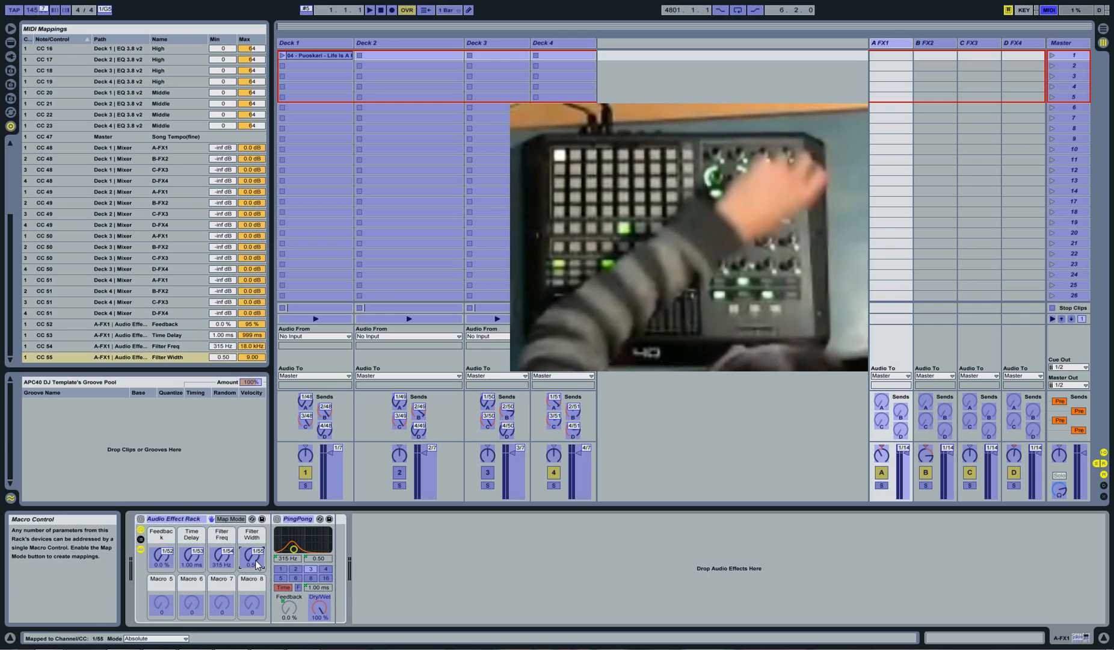
Leave MIDI mapping, add a Reverb to B FX2, and group it into an Audio Effect Rack with its chain list shown
click(1048, 11)
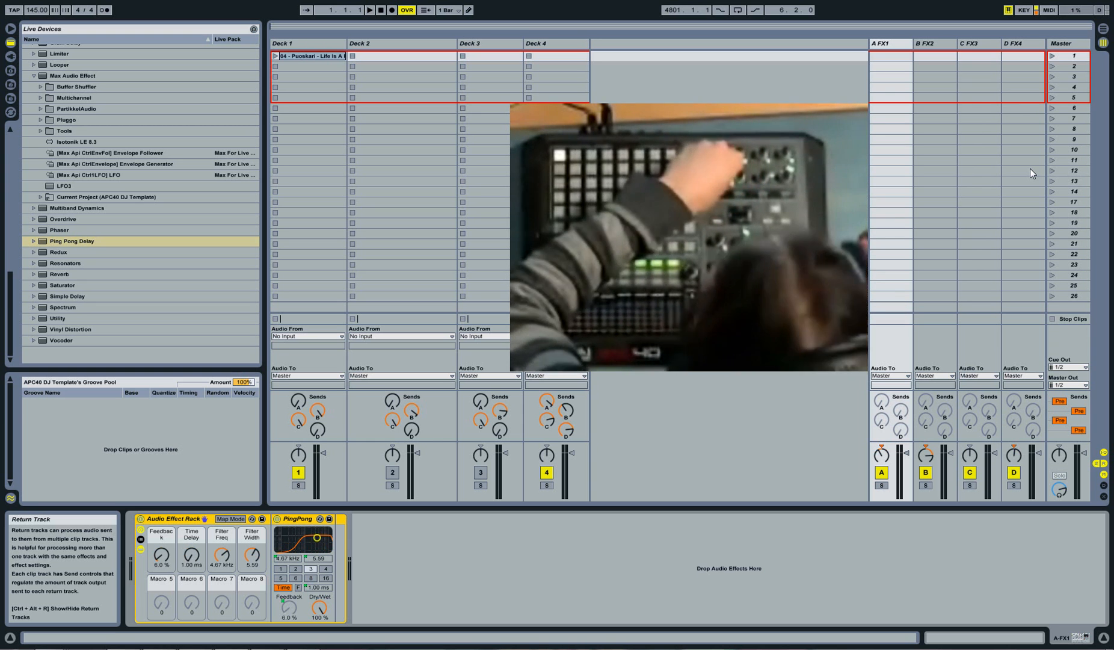
click(939, 51)
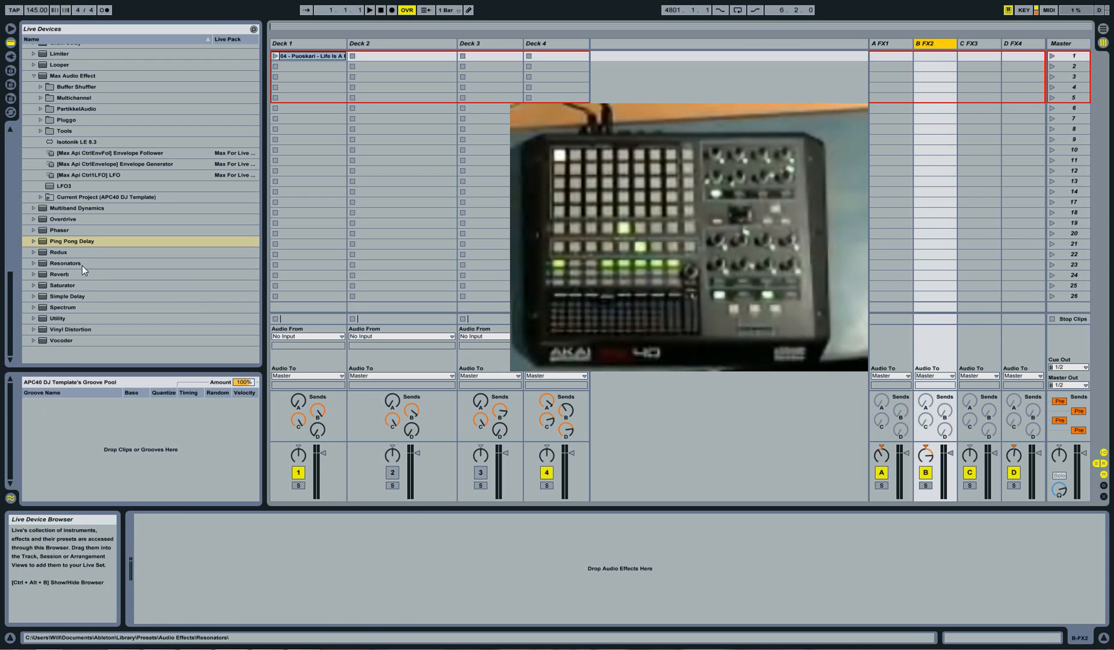
double_click(66, 273)
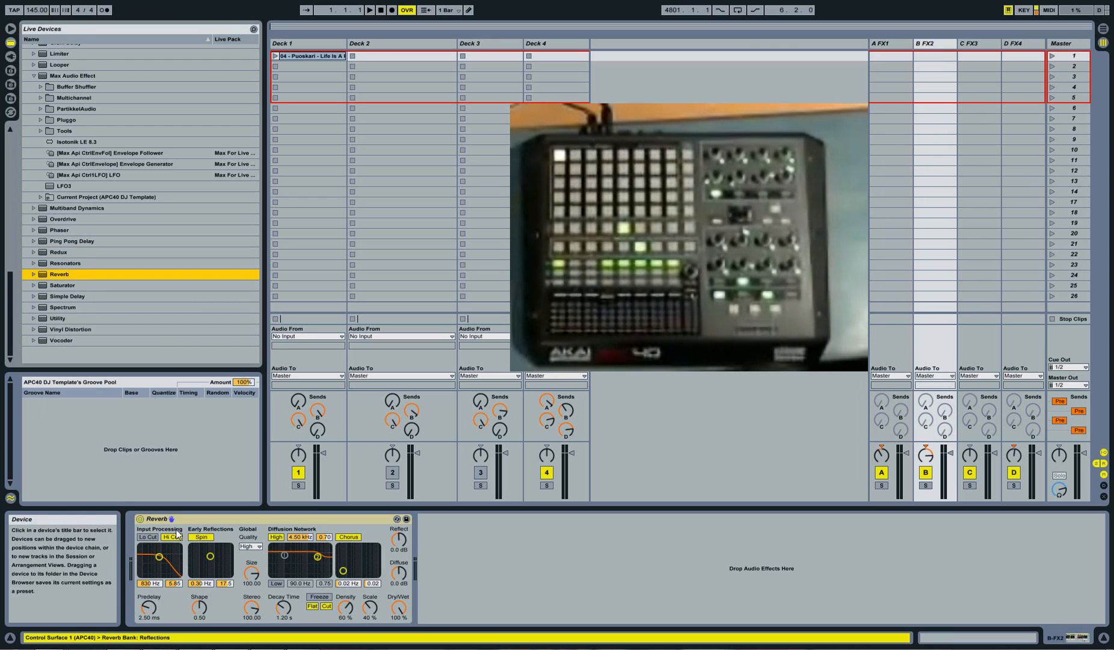
click(178, 521)
right_click(176, 520)
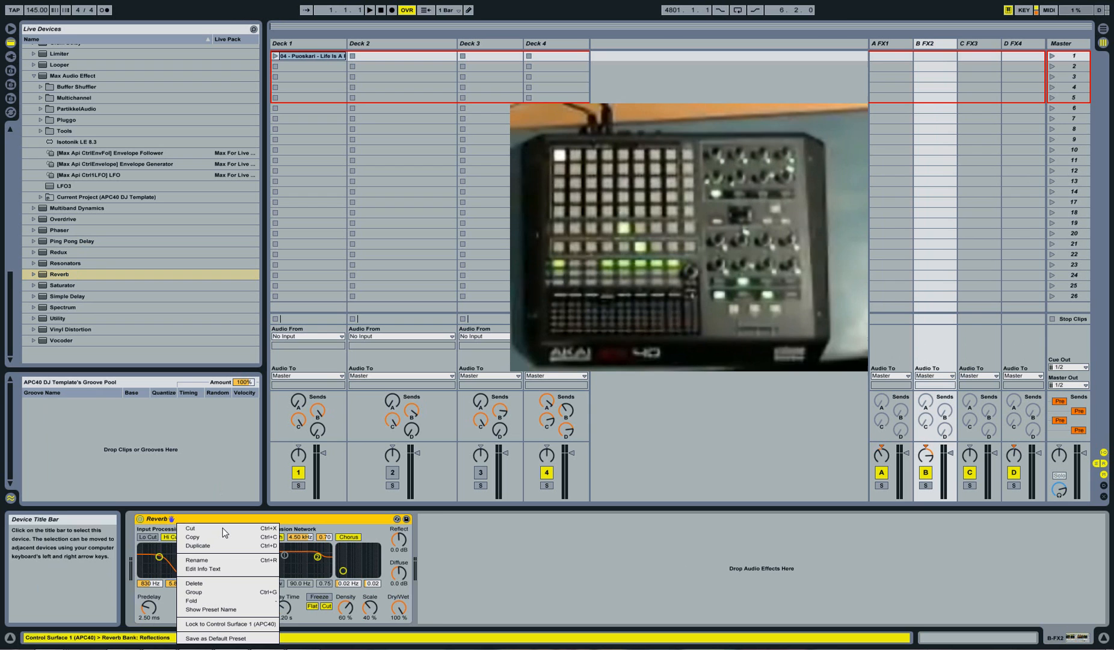
click(220, 591)
click(140, 538)
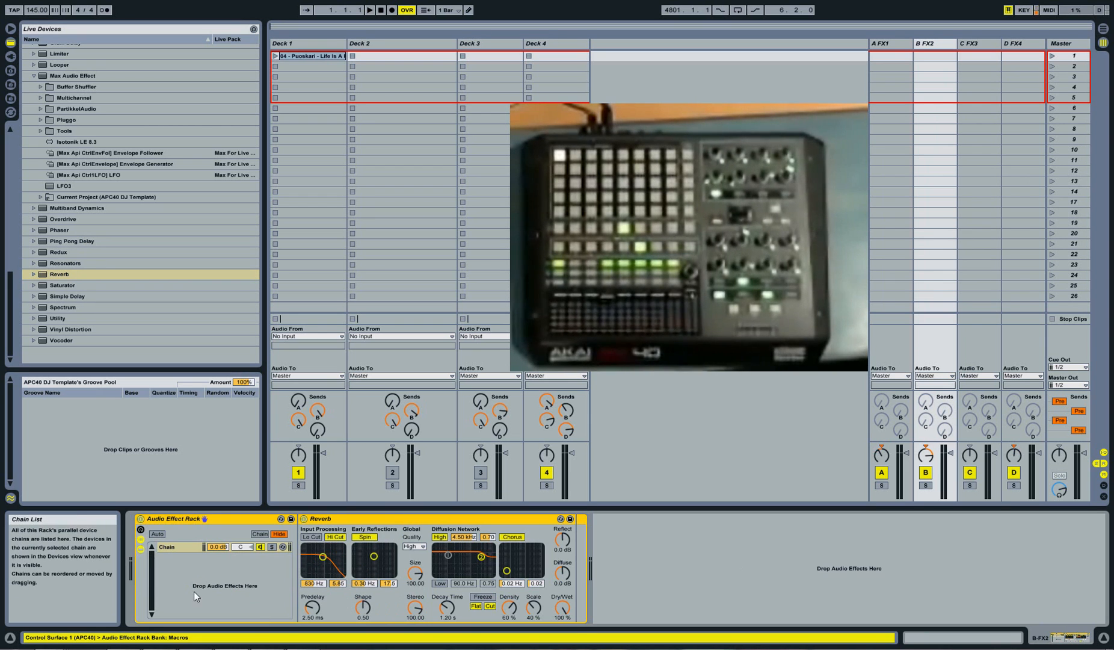
Map the Reverb's Predelay and Shape to Macro 1 and turn the macro up to 92
click(317, 608)
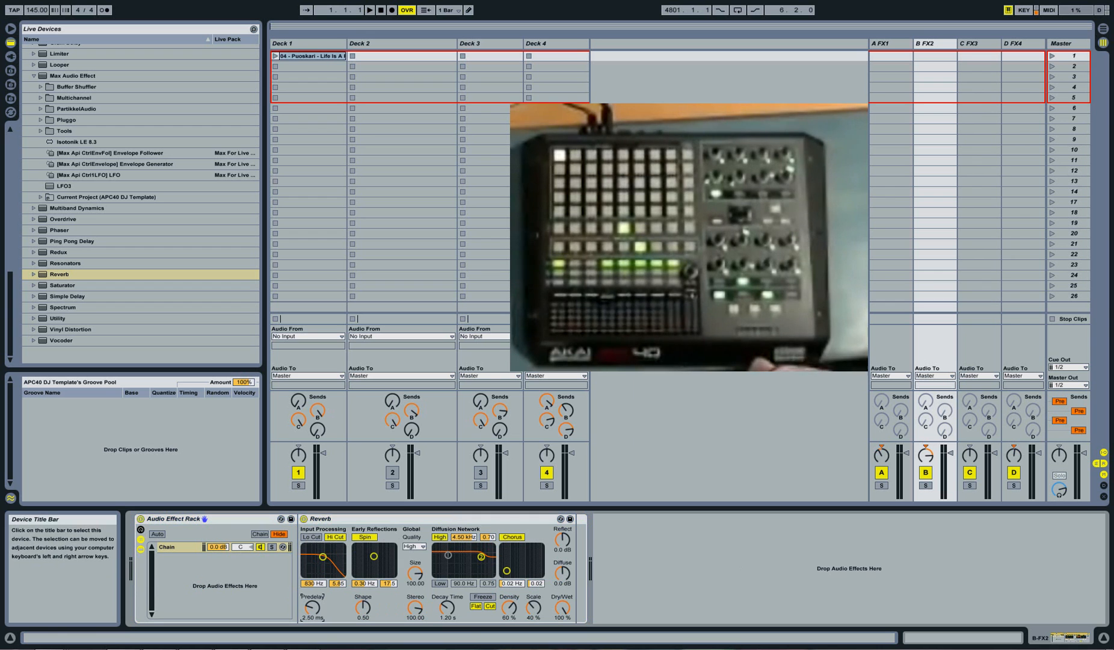
right_click(317, 609)
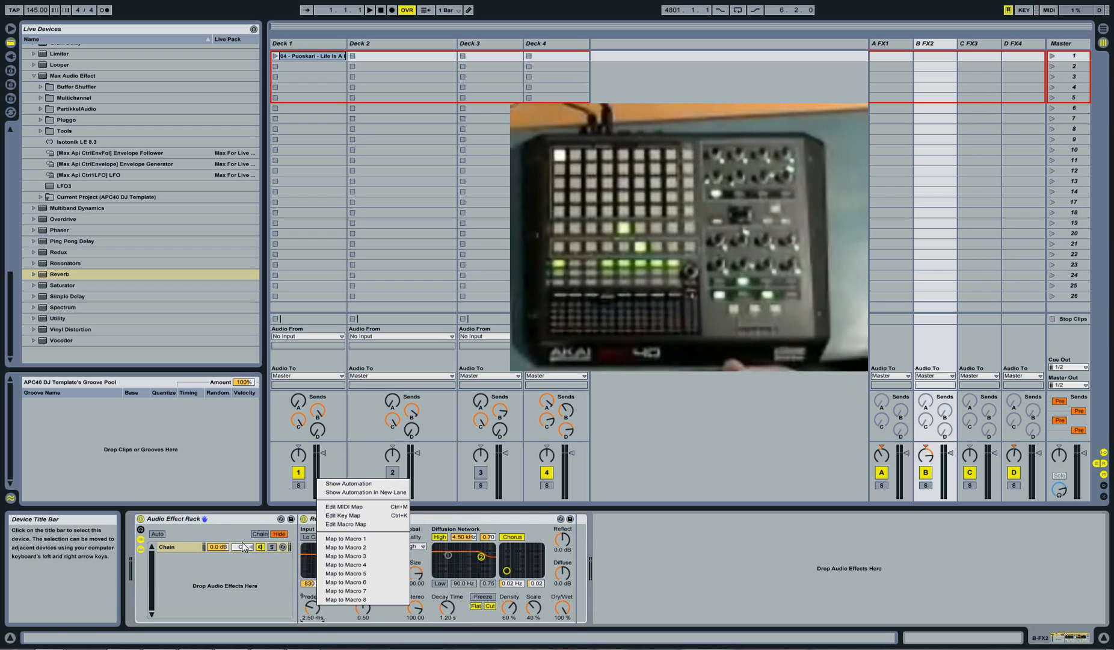
click(364, 540)
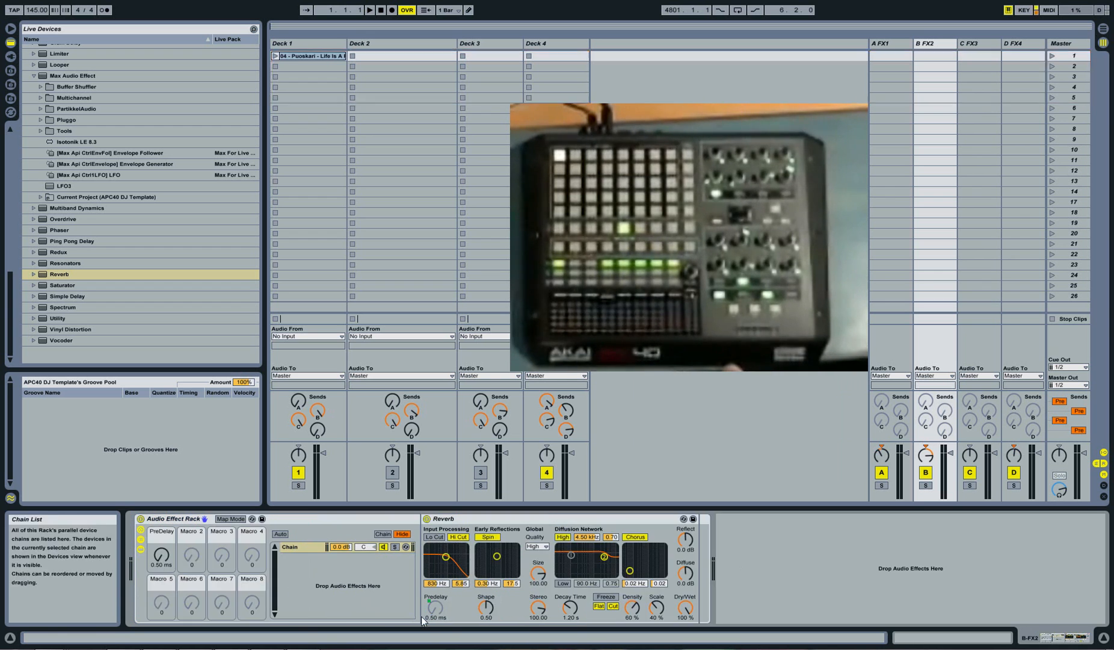
right_click(485, 608)
click(511, 545)
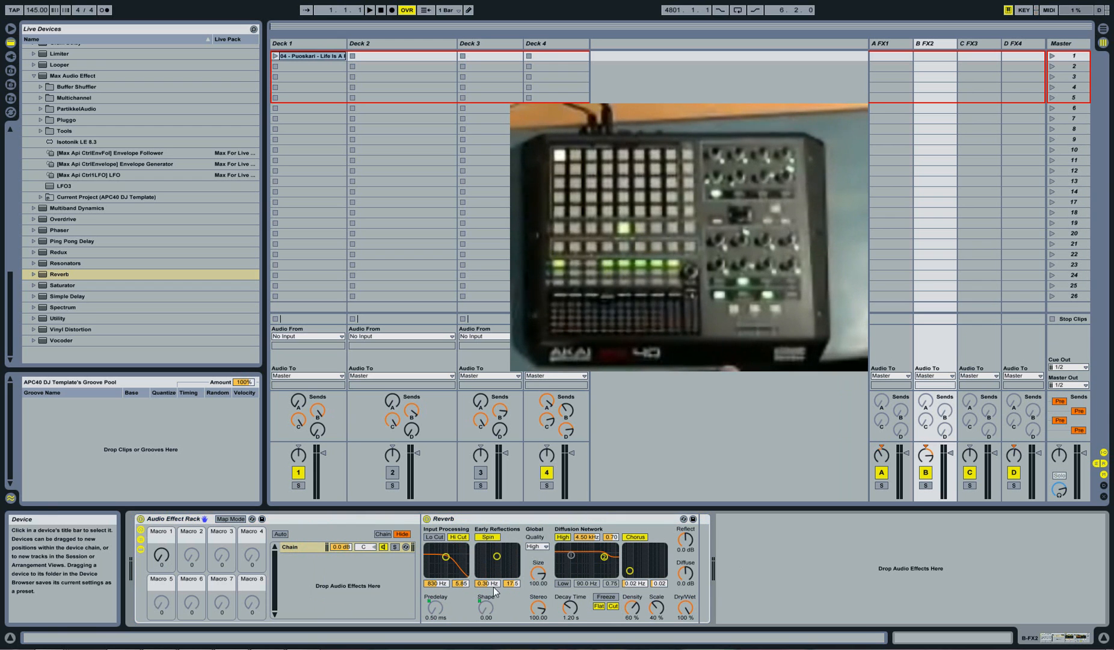
drag(156, 556, 156, 524)
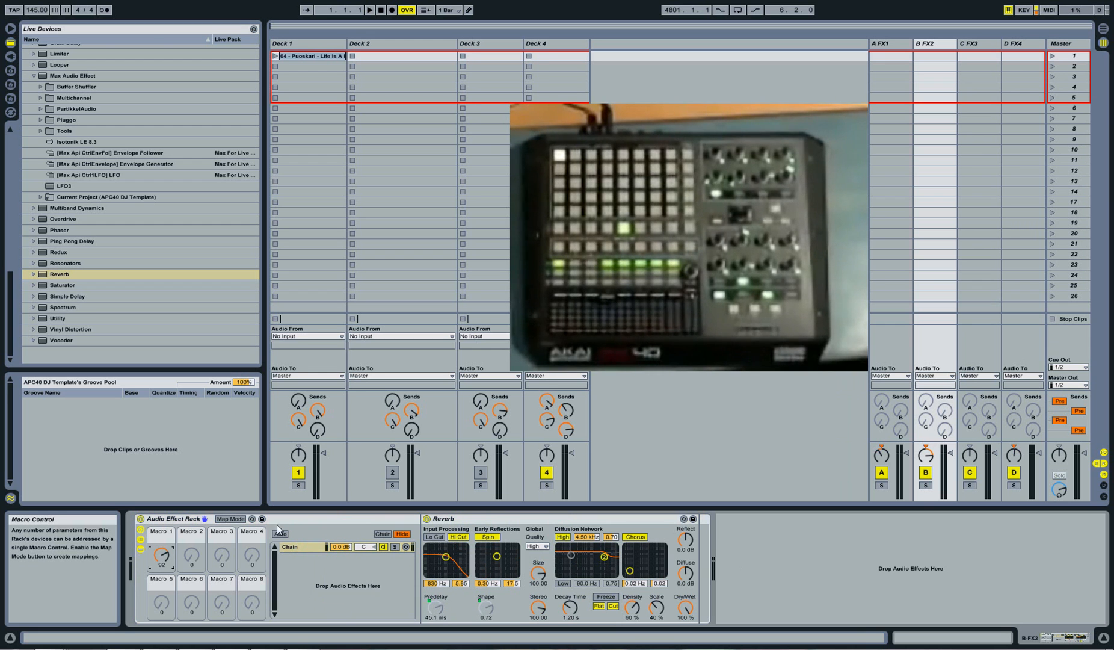
Invert the range of Macro 1's PreDelay mapping and turn the macro to 107
click(229, 518)
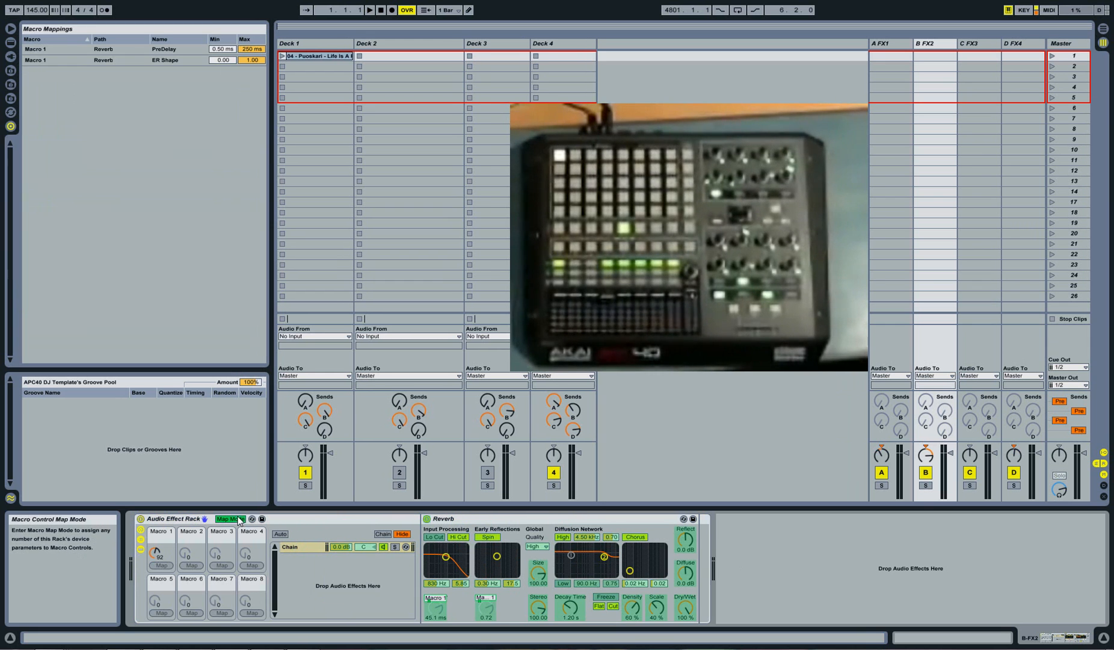
click(240, 49)
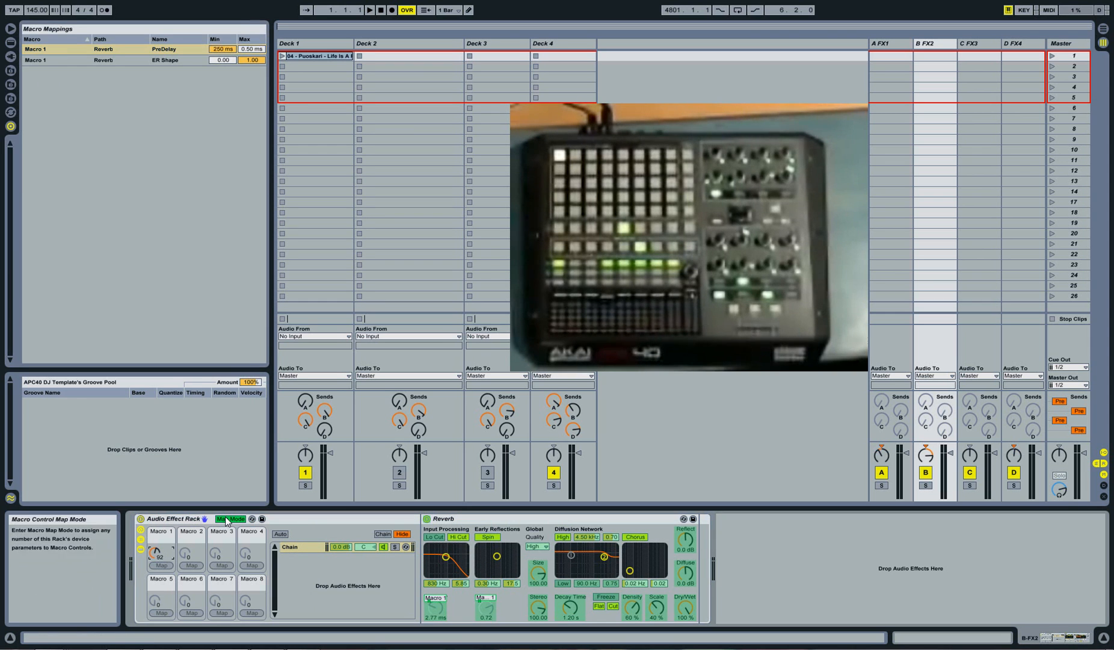
click(230, 518)
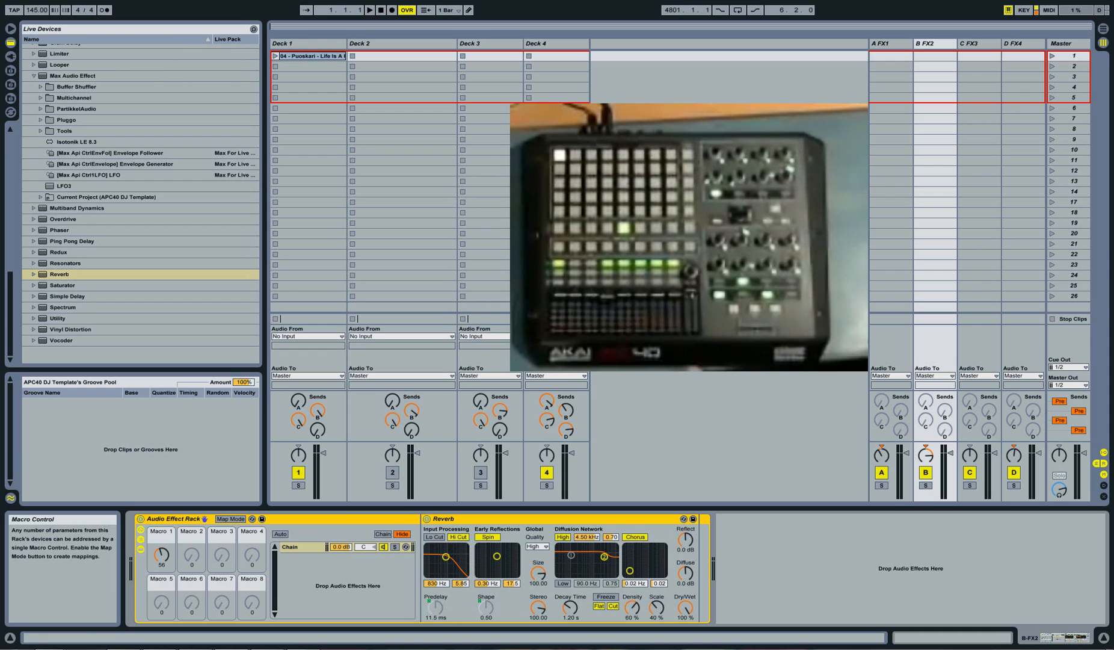
drag(161, 554, 161, 516)
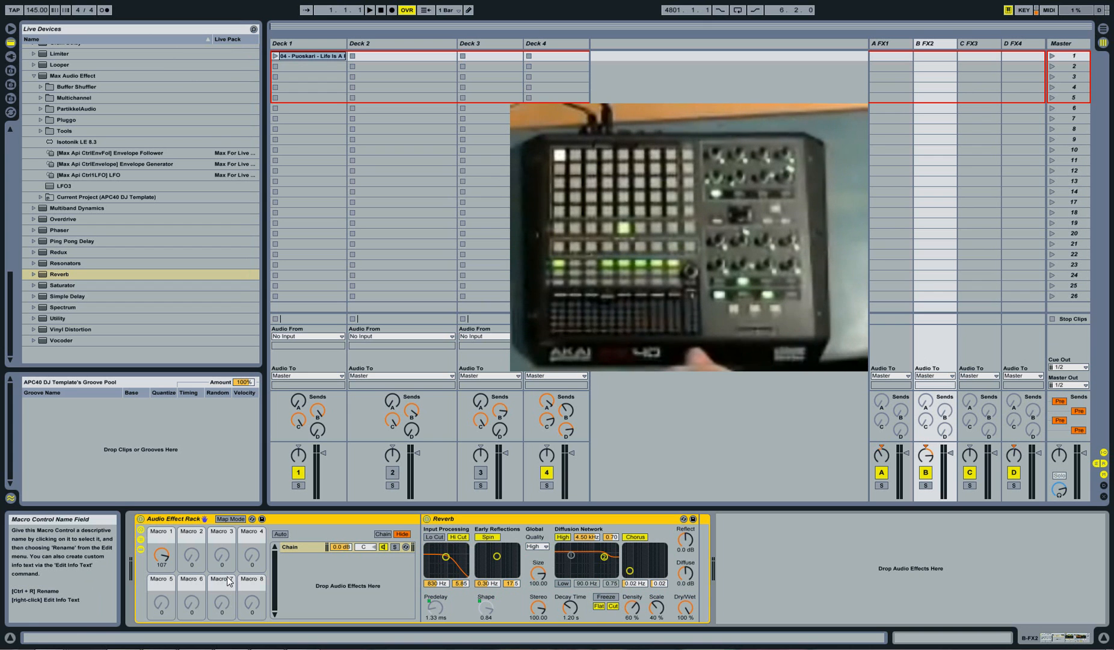
Examine the device chains of the A FX1, B FX2, Deck and Master tracks, including the Isotonik LE 8.3 device
click(900, 48)
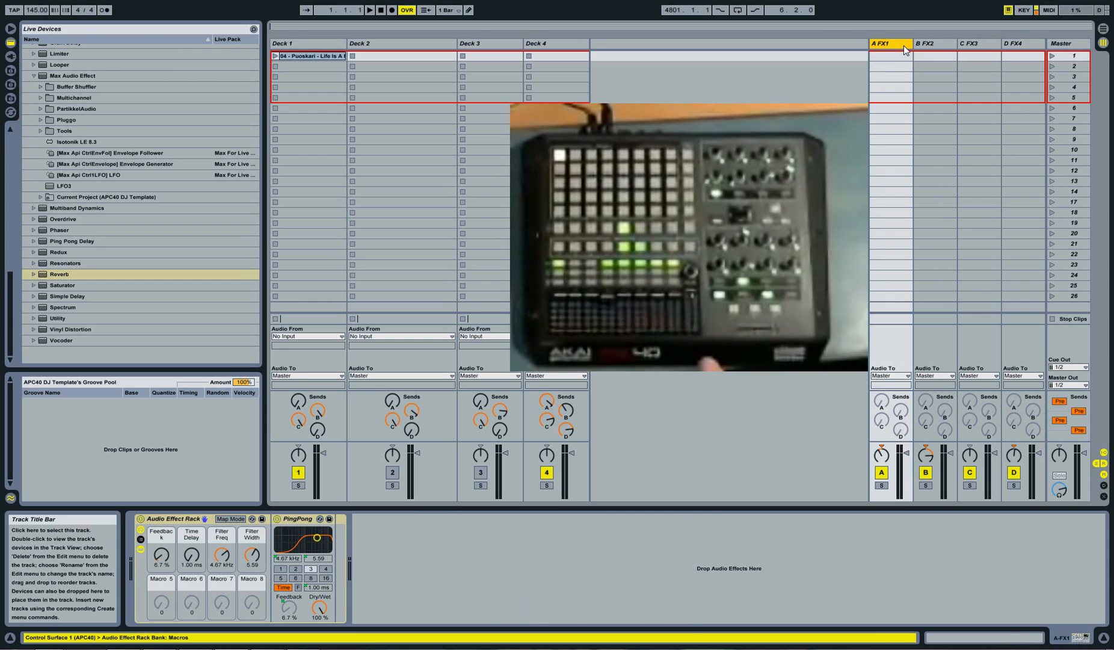
click(935, 47)
click(903, 46)
click(339, 43)
click(391, 44)
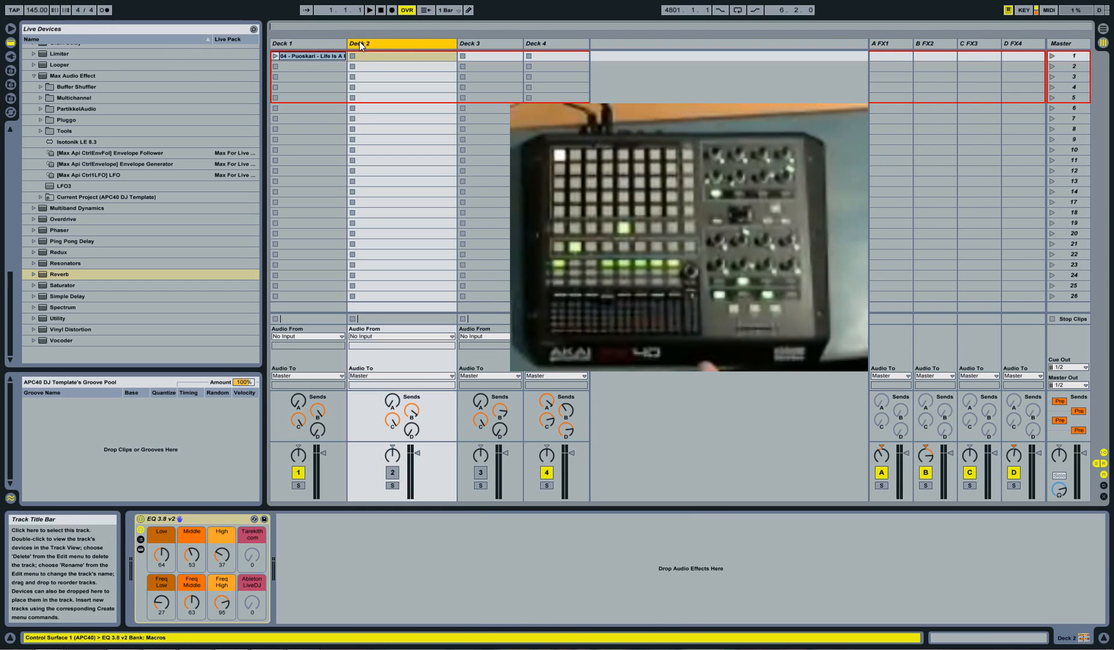
click(468, 41)
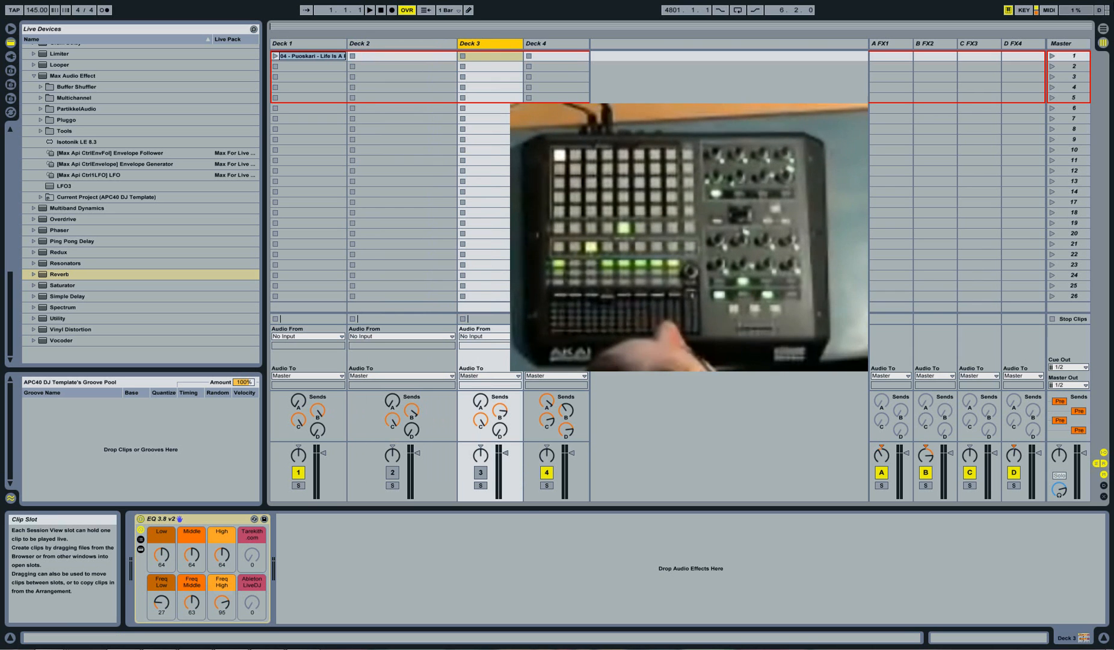
click(1072, 46)
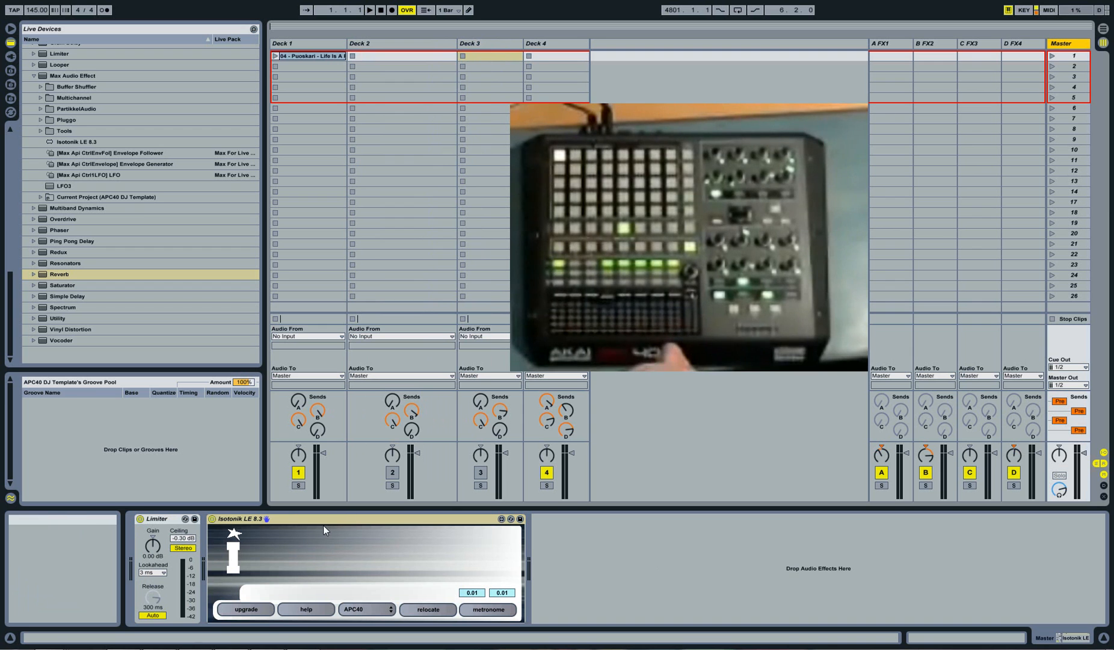
click(307, 523)
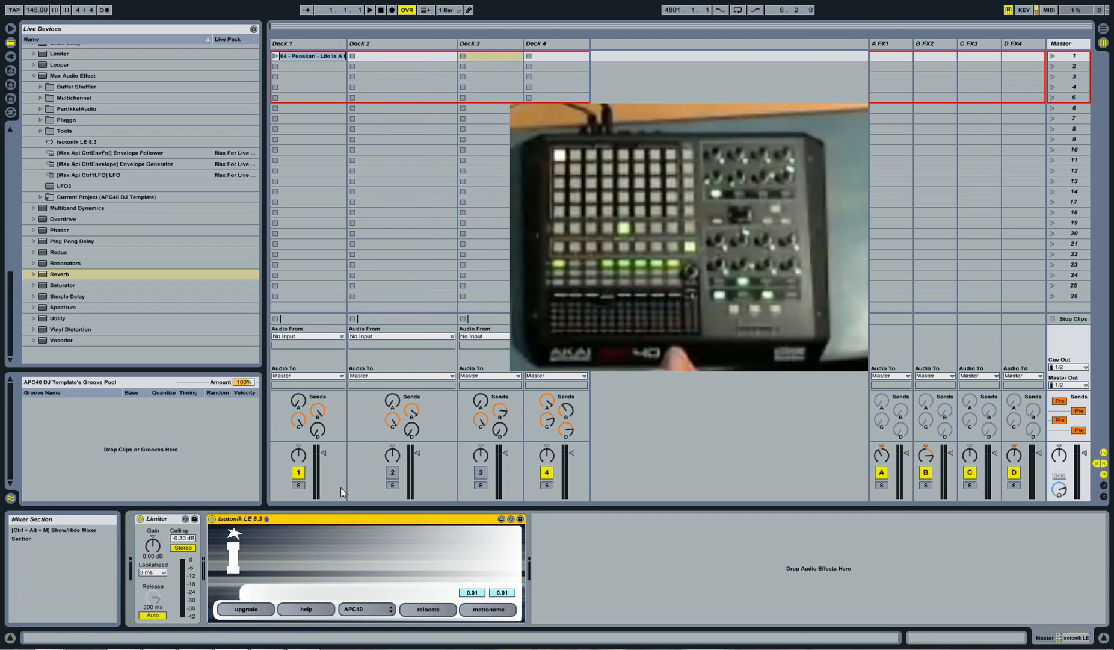
From Rapid Evolution 3, load Tenshu into Deck 2 slot 2, Eye Of The Beholder into Deck 3 slot 3 and Khatmandu into Deck 4 slot 4
mouse_move(194, 648)
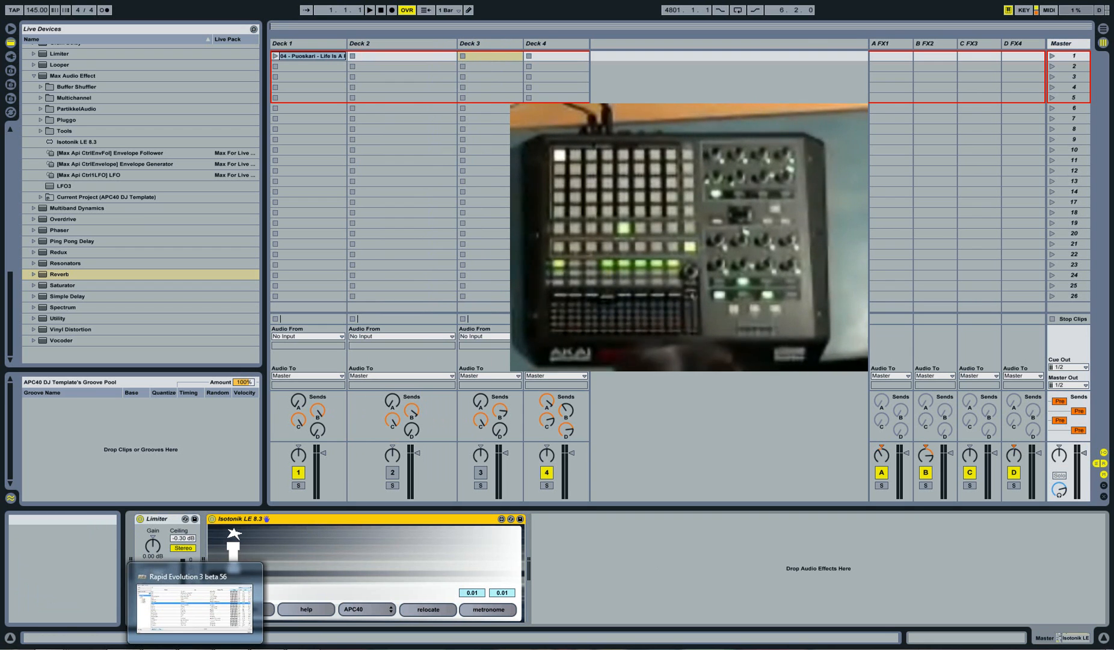
click(194, 604)
drag(352, 359, 369, 68)
drag(484, 401, 490, 77)
drag(481, 440, 553, 87)
Move the Eye Of The Beholder clip to Deck 2 slot 5 and the Khatmandu clip to Deck 1 slot 3
click(319, 57)
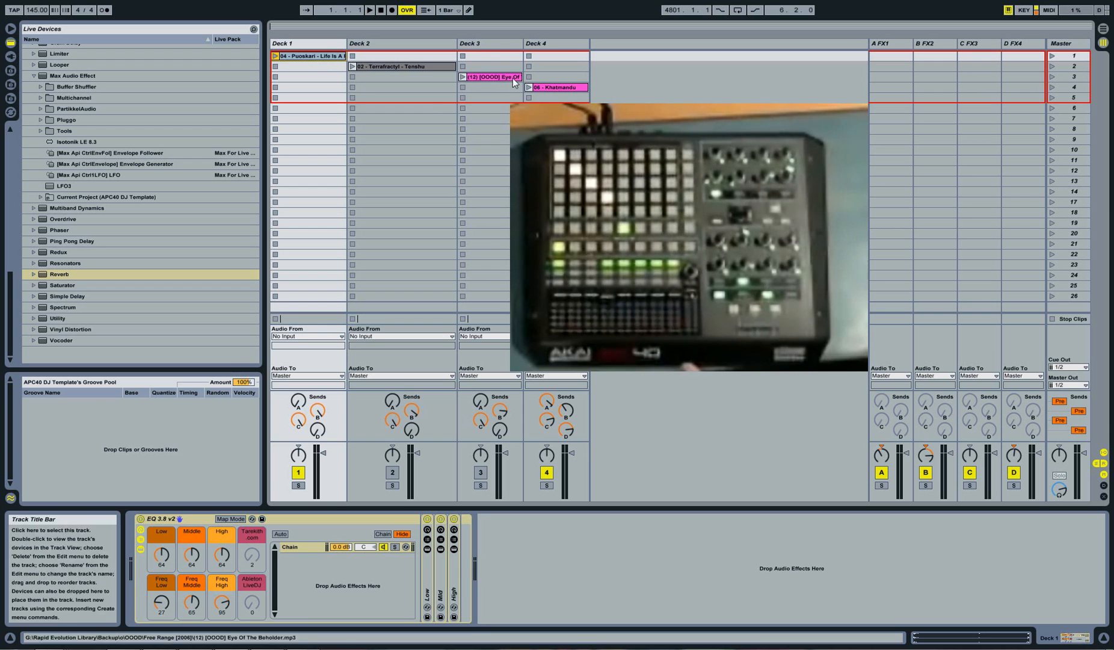
drag(490, 76, 445, 97)
drag(559, 88, 315, 76)
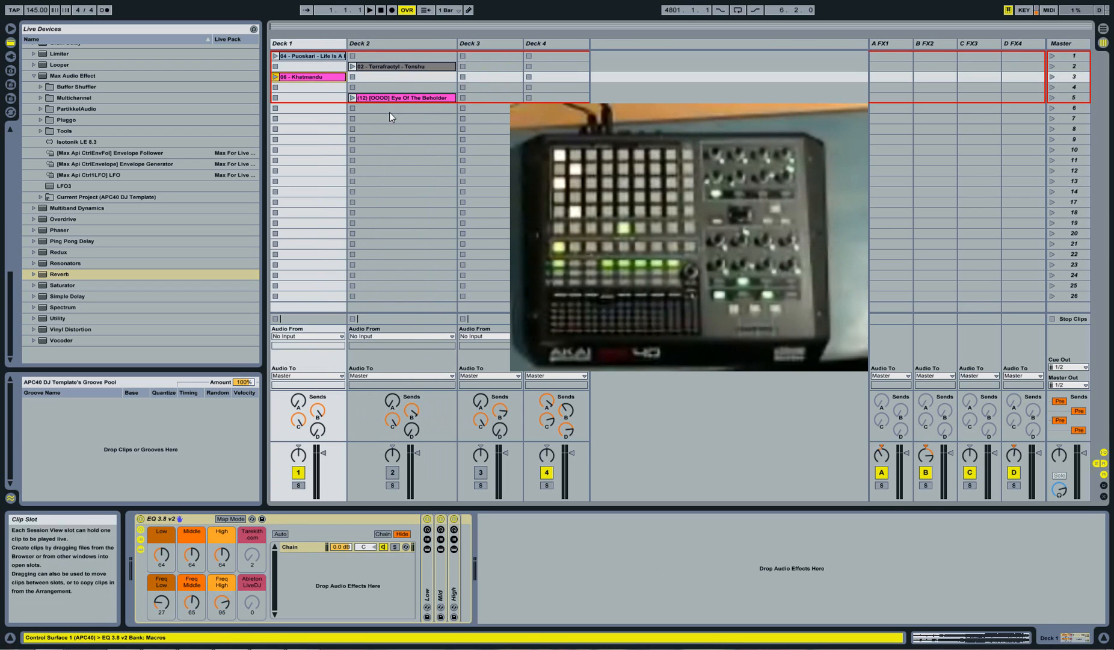
click(376, 66)
click(364, 98)
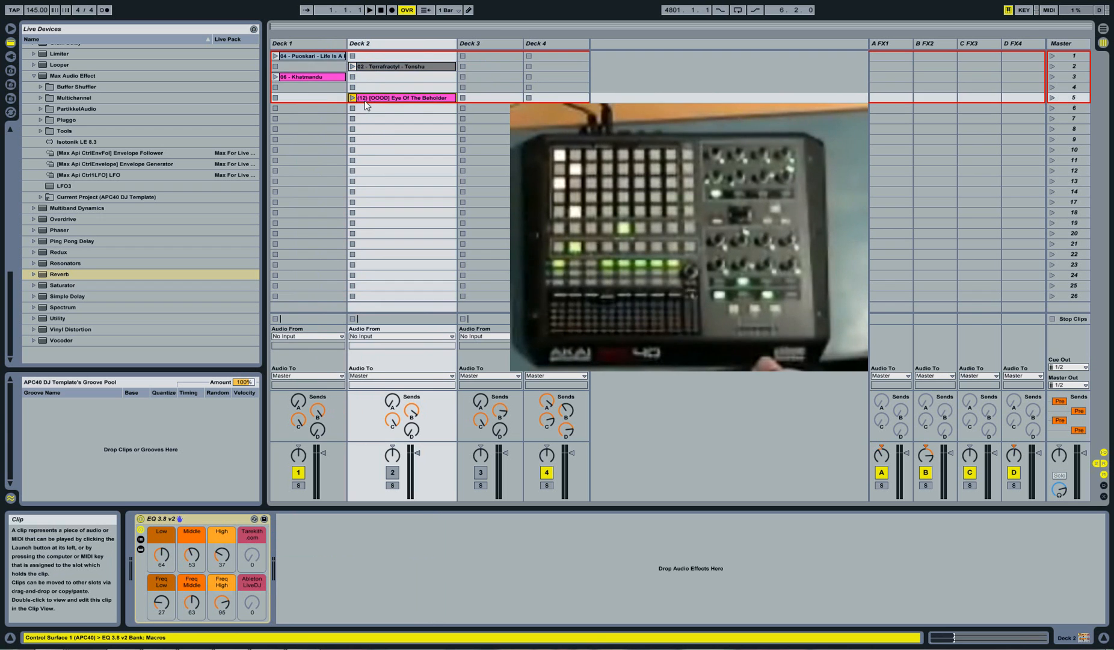
Examine the Khatmandu and Eye Of The Beholder waveforms, closely inspecting the break around bar 32 of Eye Of The Beholder
click(315, 77)
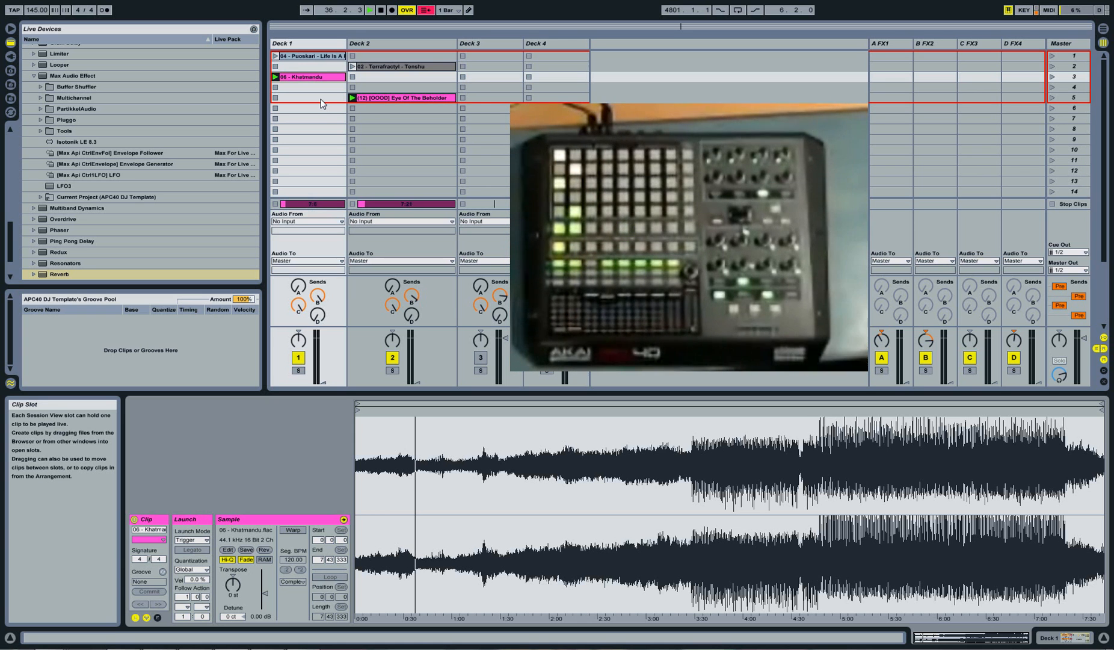
click(377, 98)
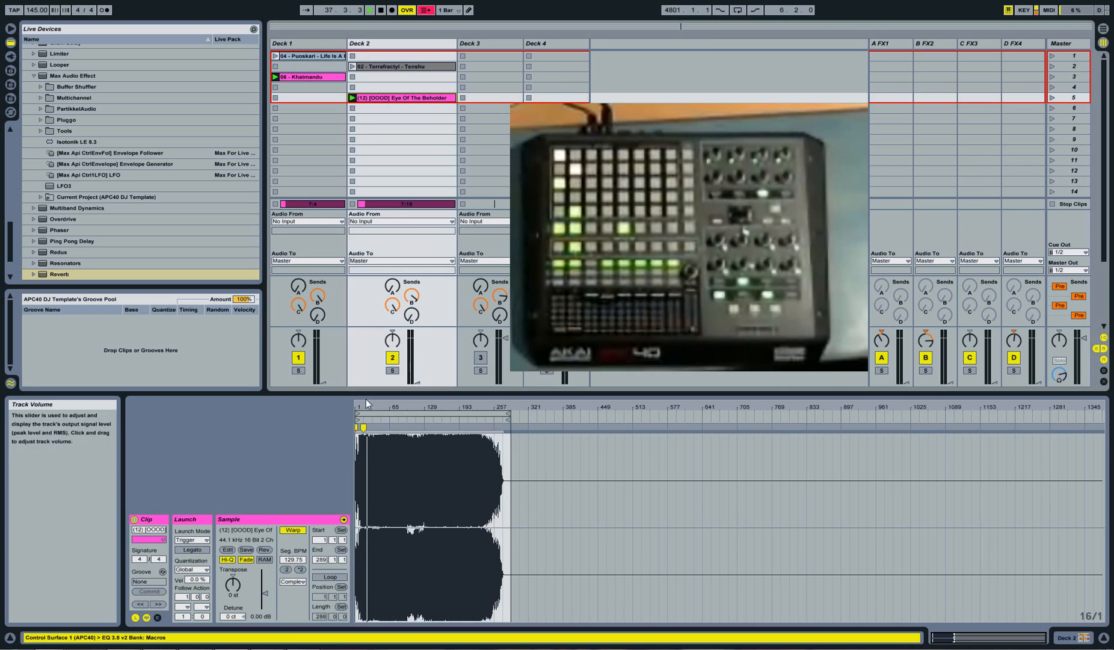
drag(367, 405, 553, 404)
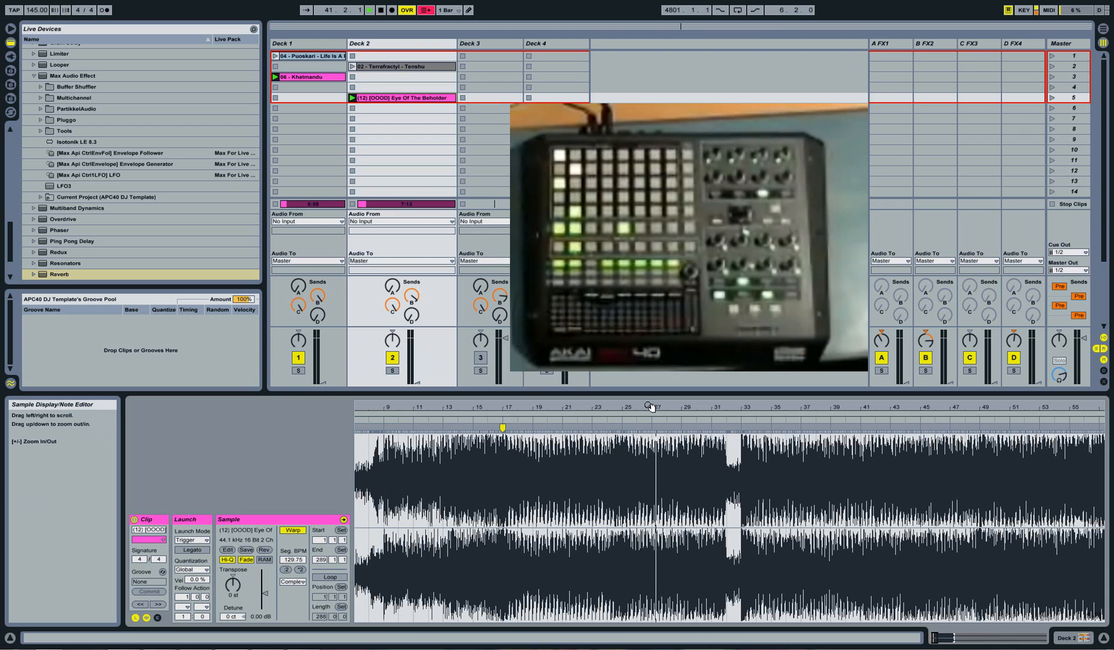
click(373, 65)
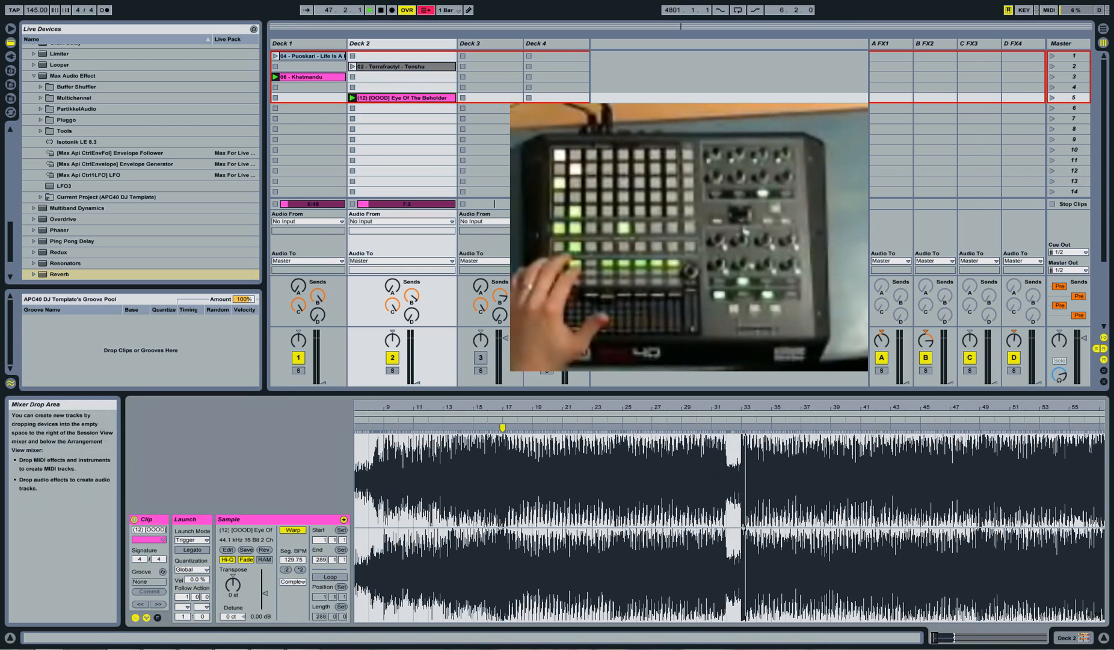
drag(774, 408, 775, 469)
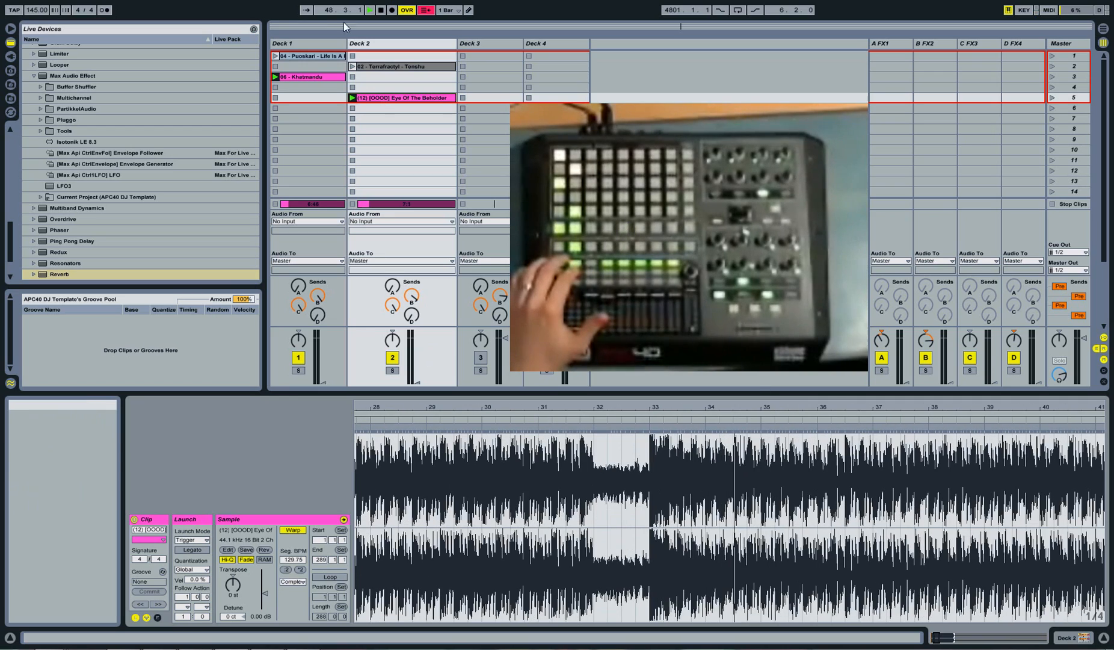
Enable Follow for playback and turn on Warp for the Khatmandu clip in Deck 1
click(306, 11)
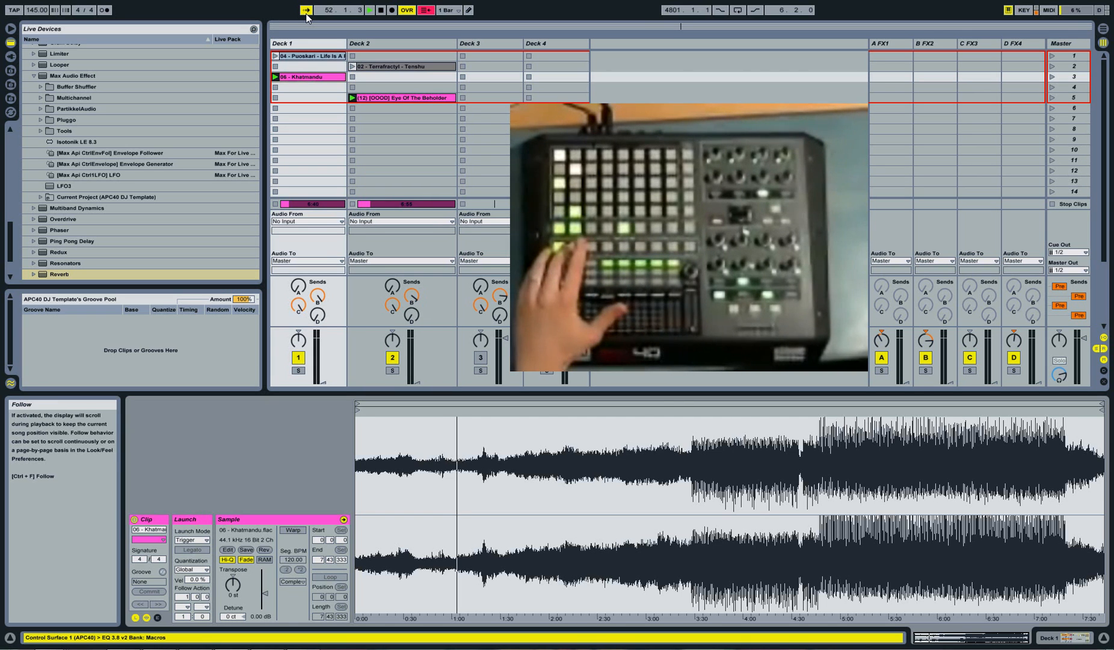
click(282, 528)
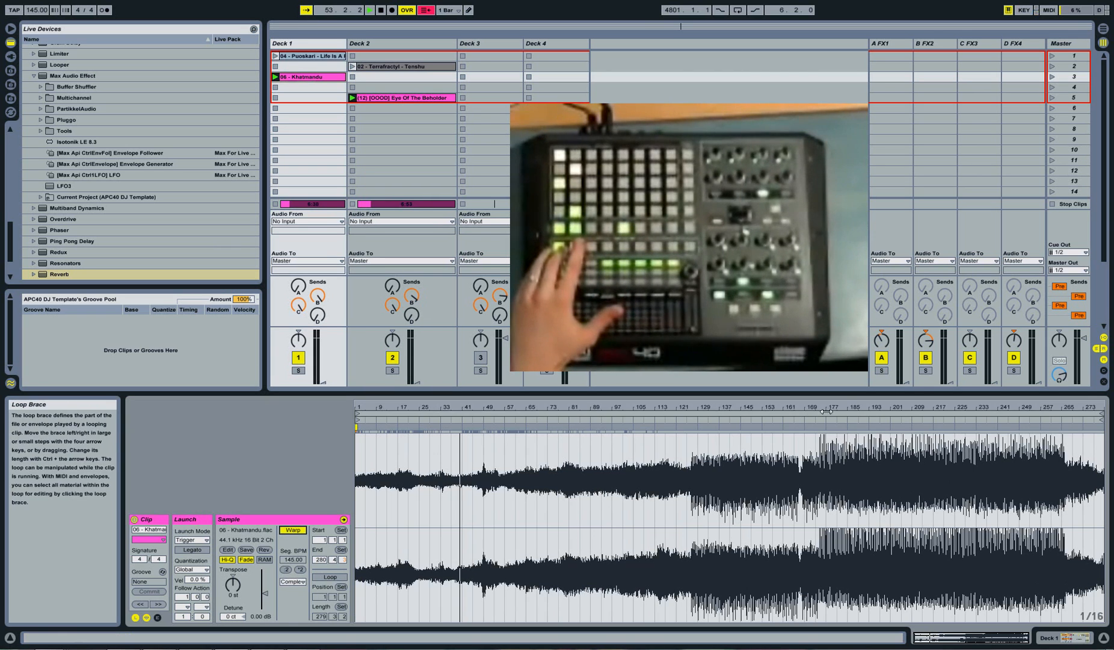
drag(845, 405, 845, 475)
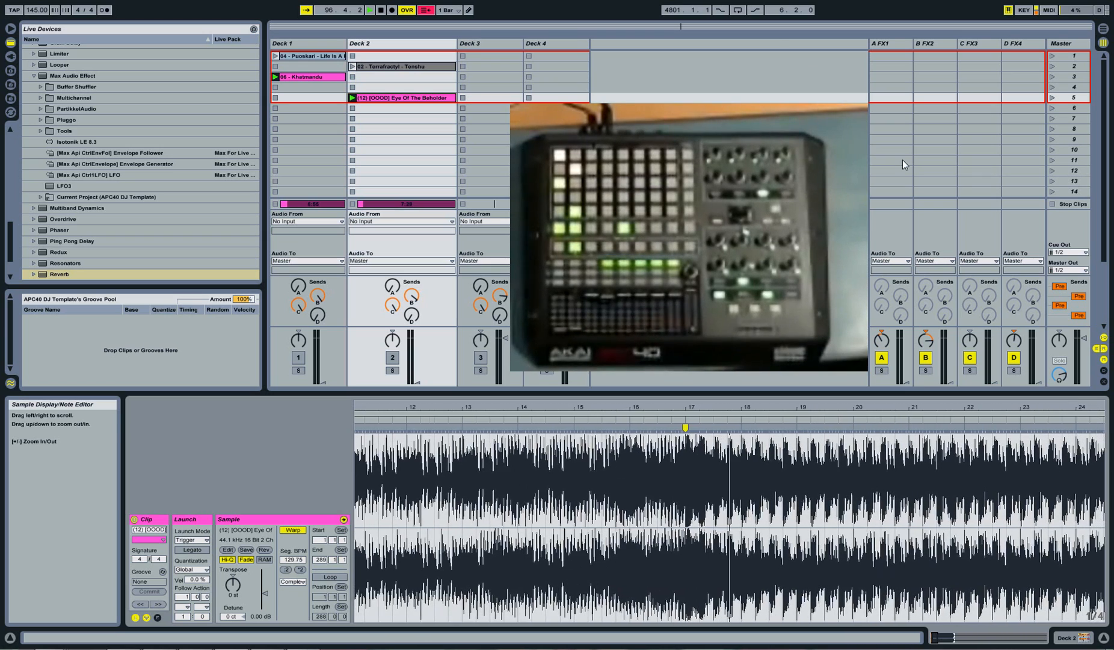
Set the global launch quantization to 1 Bar and open the Puoskari clip in Deck 1 slot 1
click(295, 56)
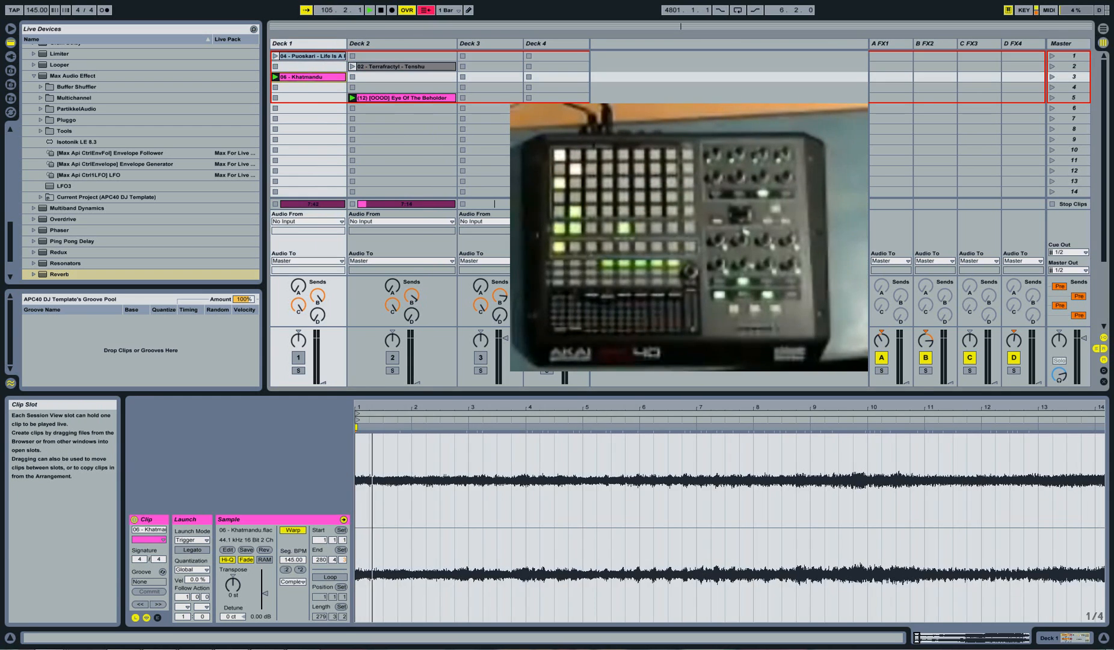
click(450, 10)
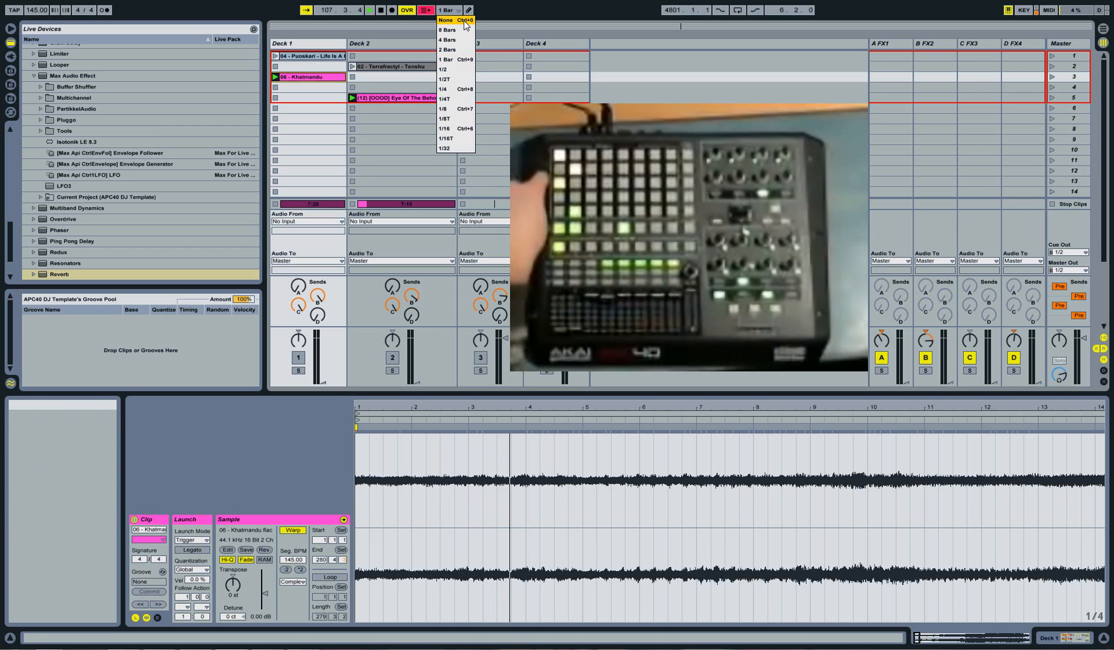
click(463, 60)
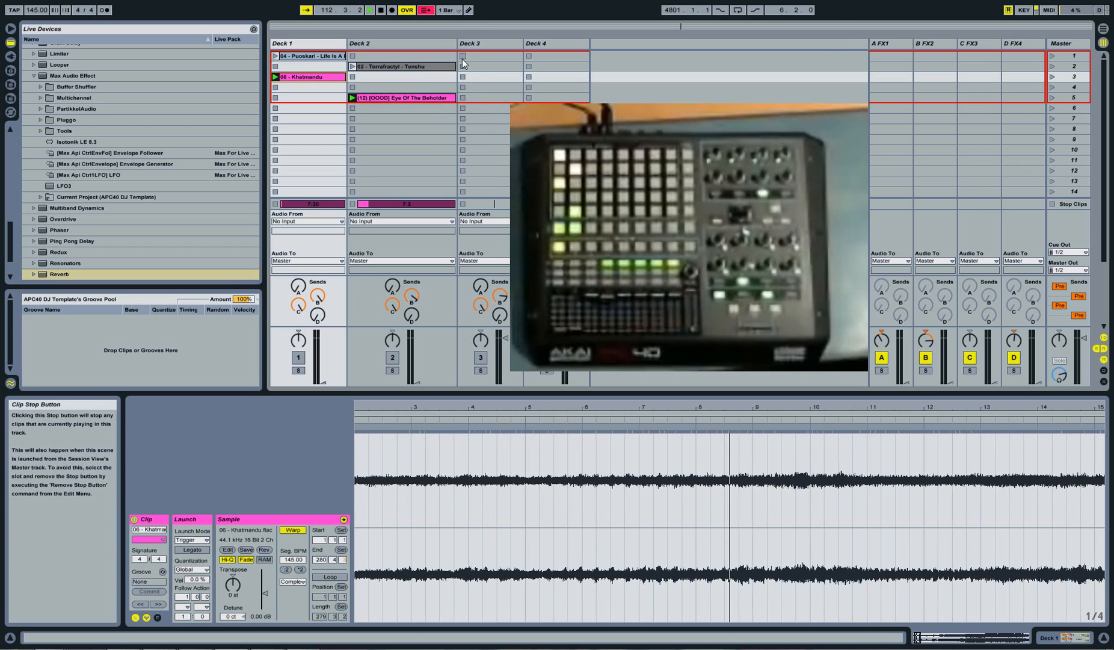
click(318, 55)
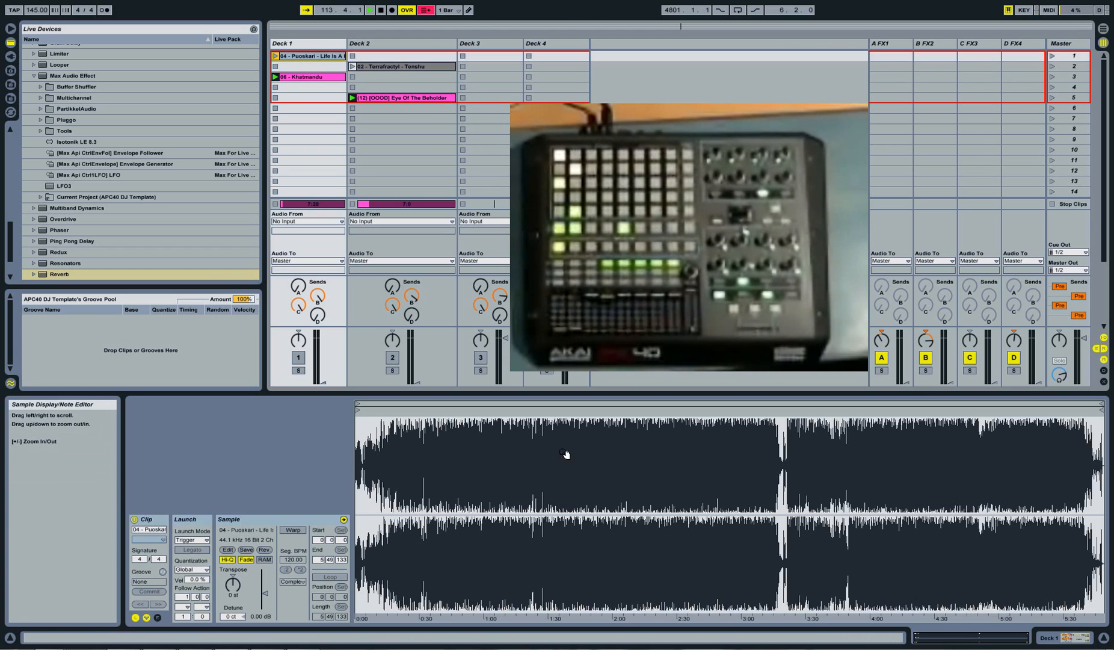
Turn on Warp for the Puoskari clip in Deck 1 and the Terrafractyl clip in Deck 2, and inspect both waveforms
click(291, 530)
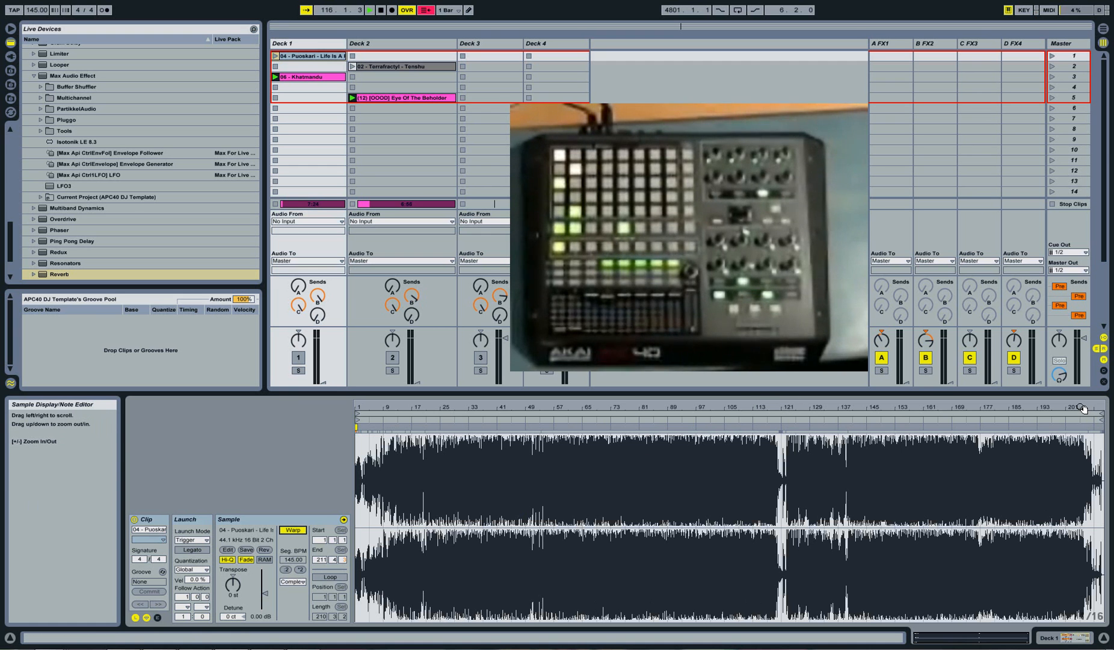
mouse_move(1080, 407)
mouse_down()
mouse_move(1080, 457)
mouse_move(907, 408)
mouse_move(932, 421)
mouse_up()
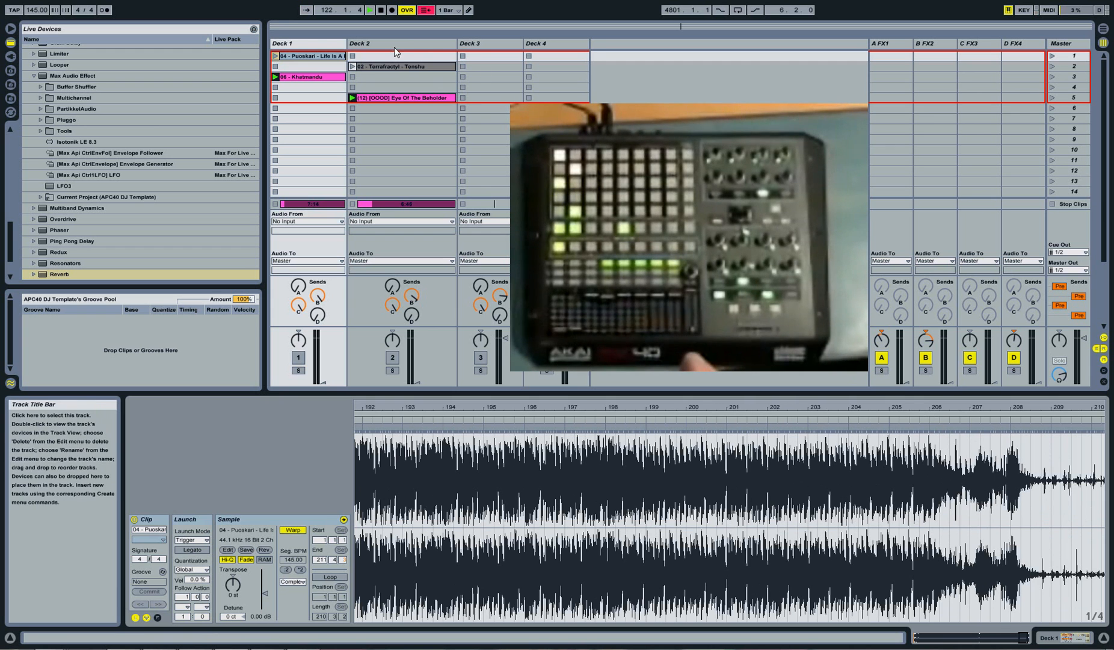
click(384, 65)
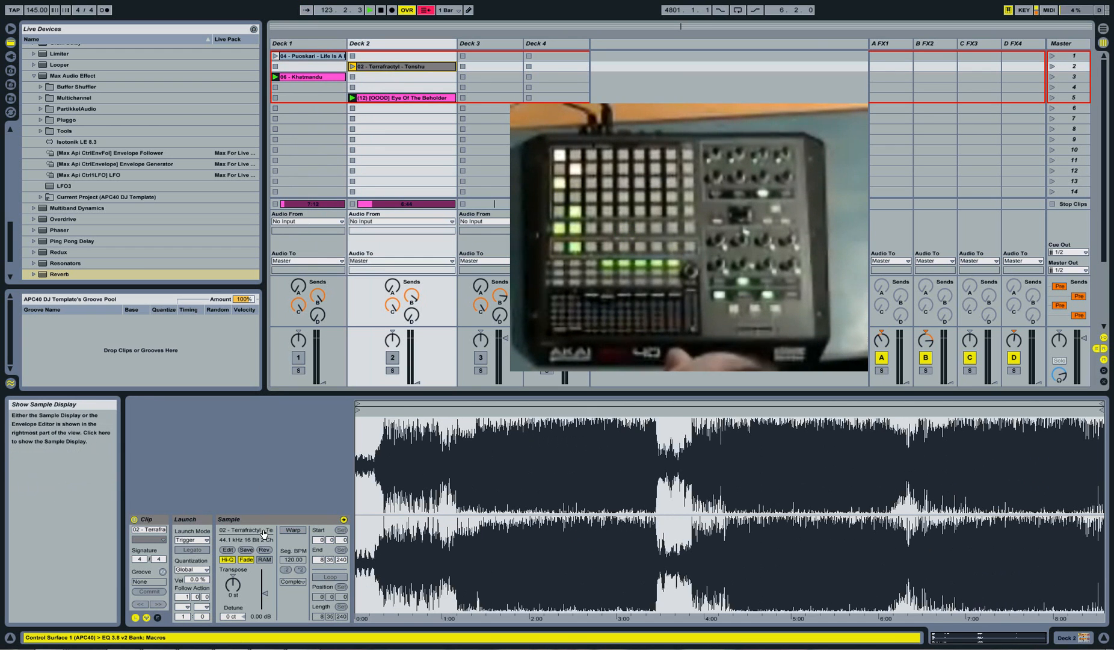
click(293, 529)
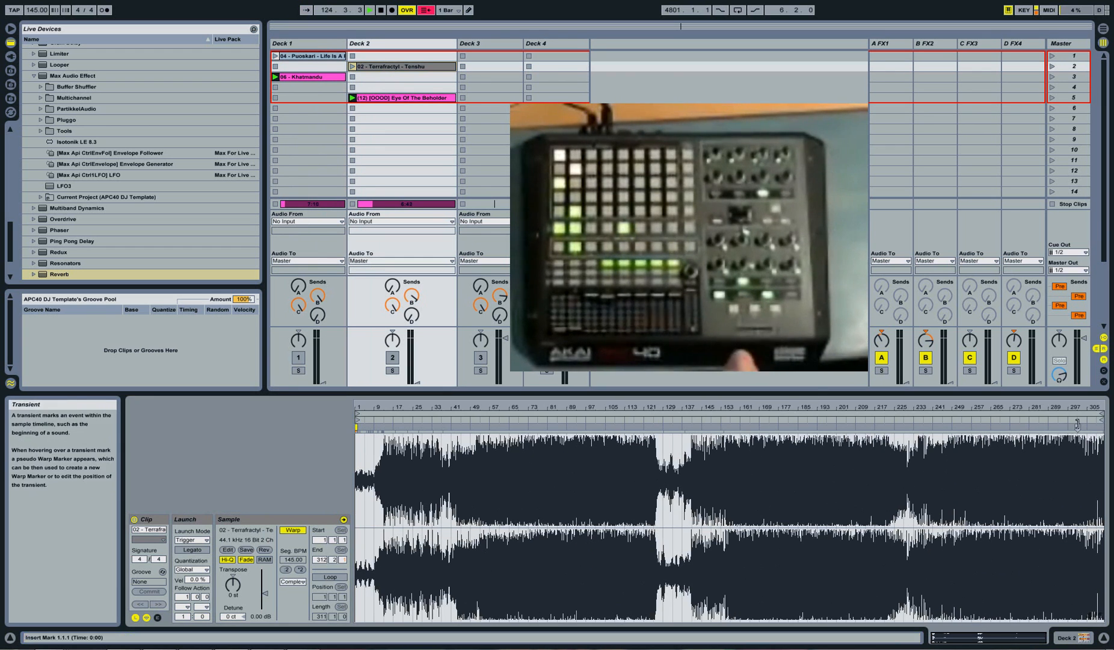
drag(468, 407, 533, 405)
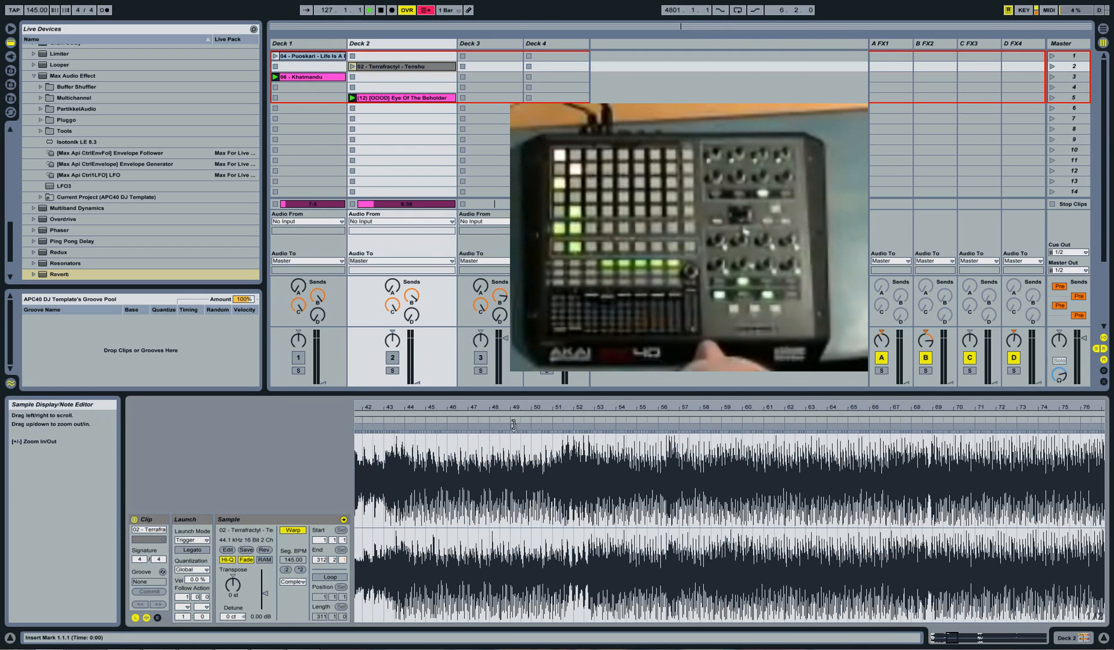
Check the end of the Puoskari clip and calculate 206 - 49 in the Calculator
click(335, 55)
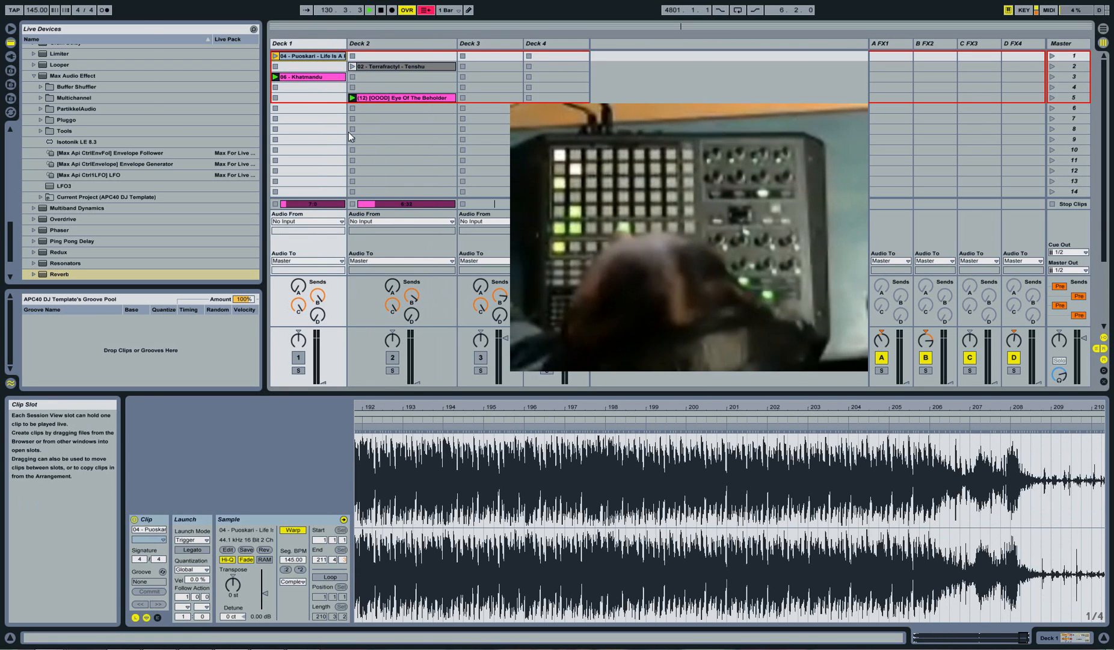
key(XF86Calculator)
text(206 )
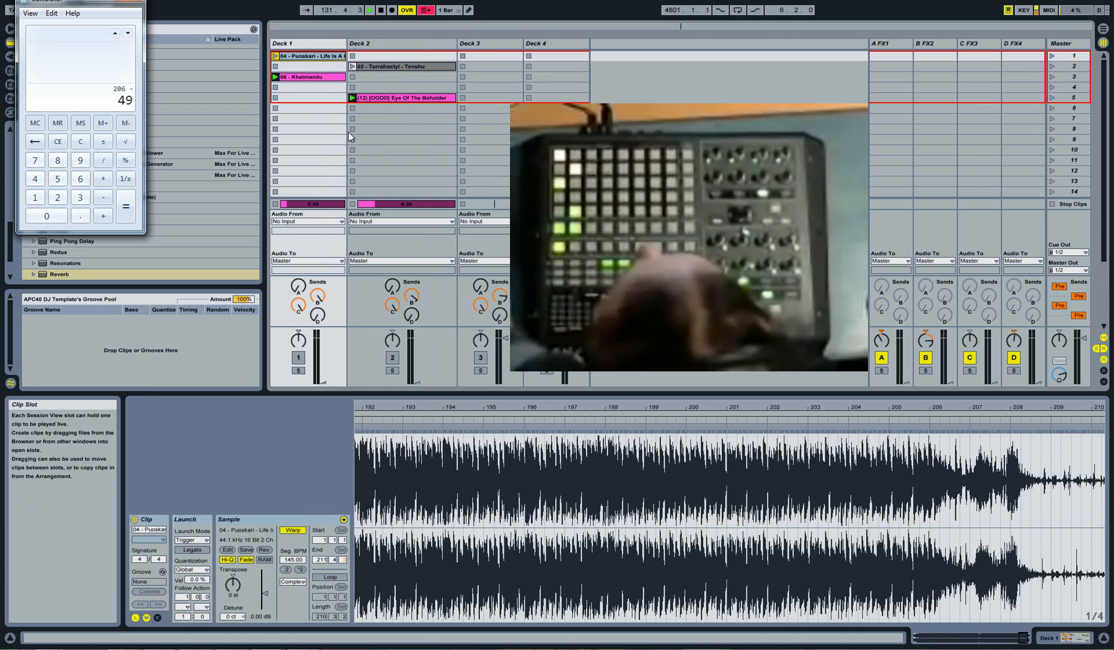
text(- 49)
key(Return)
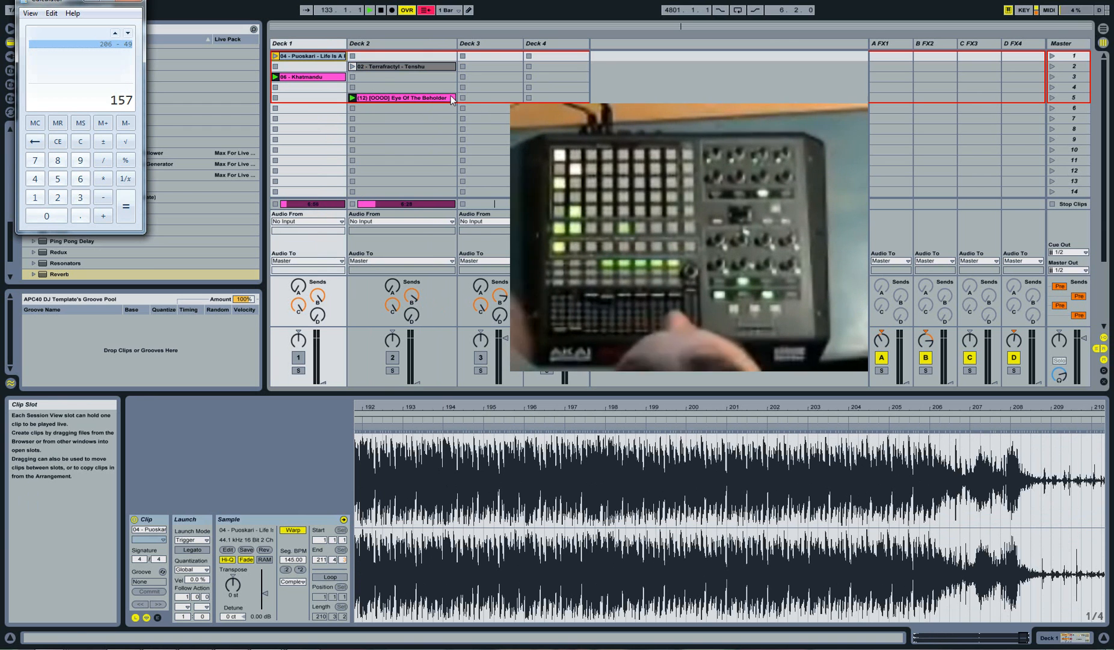
Recheck both clips' waveforms and rename the Terrafractyl clip in Deck 2 as "terrafcractyl 157 puoskari"
click(370, 66)
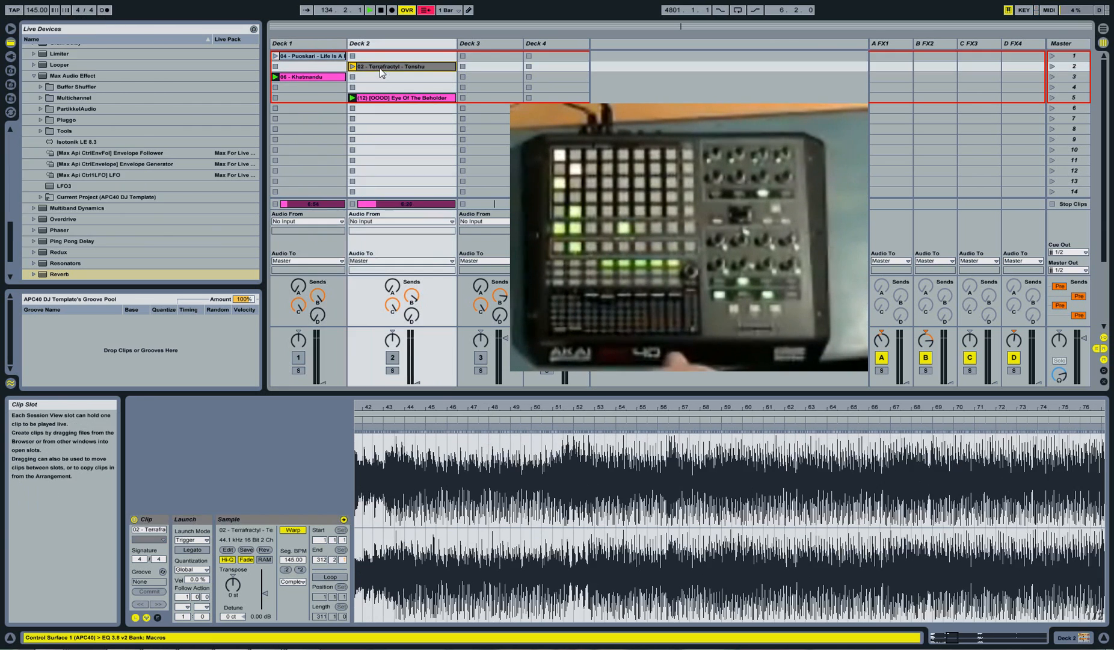
click(324, 57)
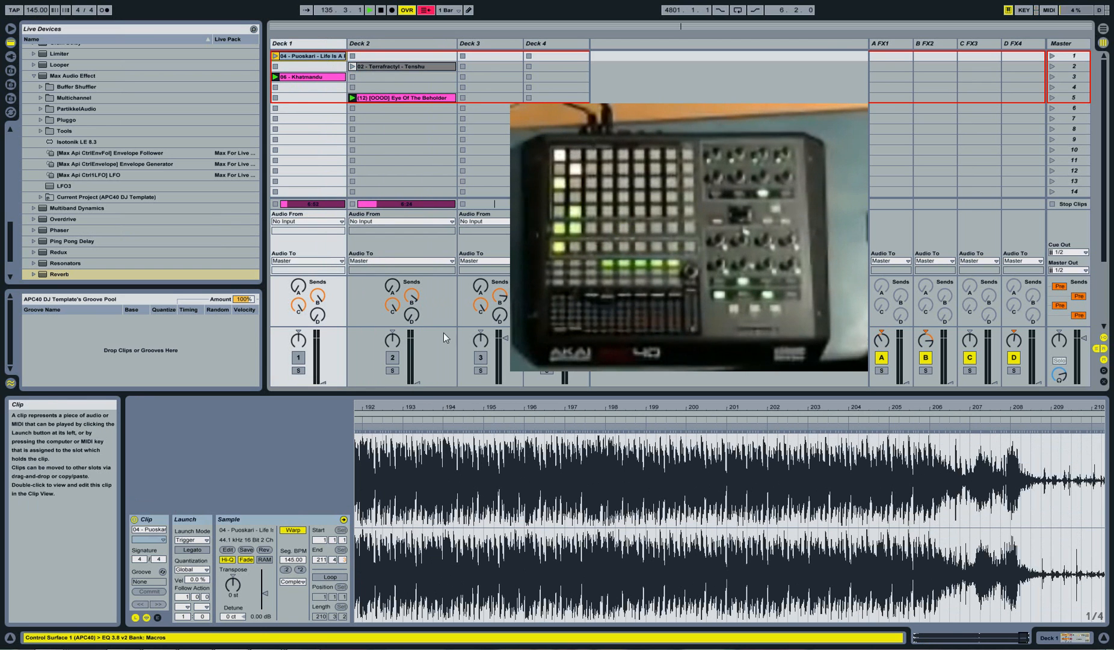
drag(849, 409, 851, 360)
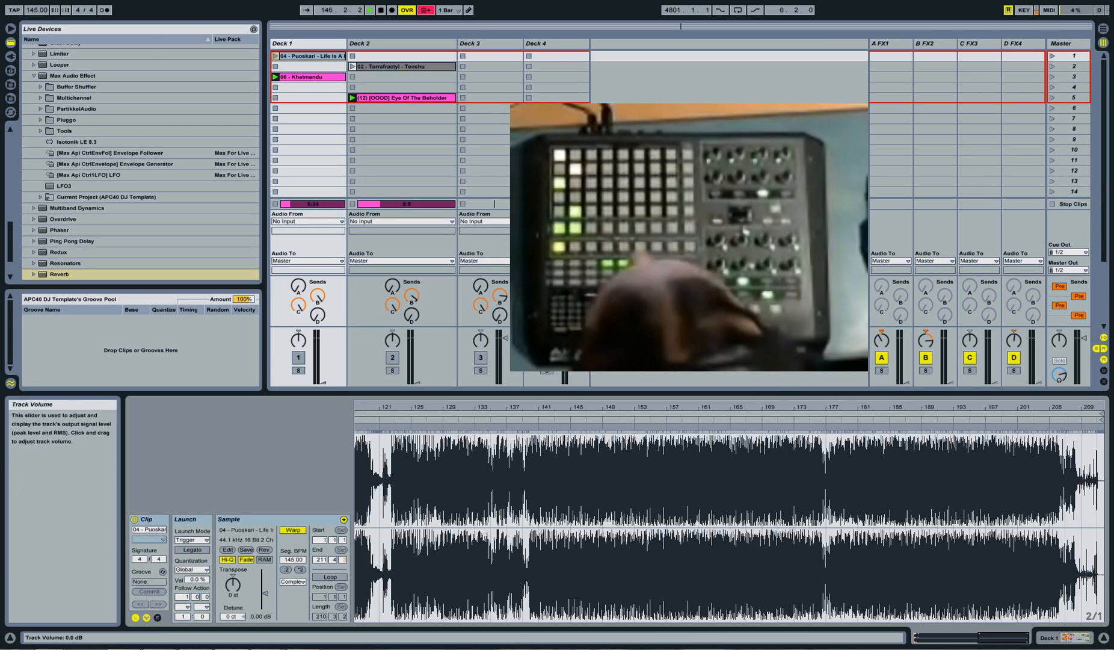
key(alt+Tab)
key(alt+Tab)
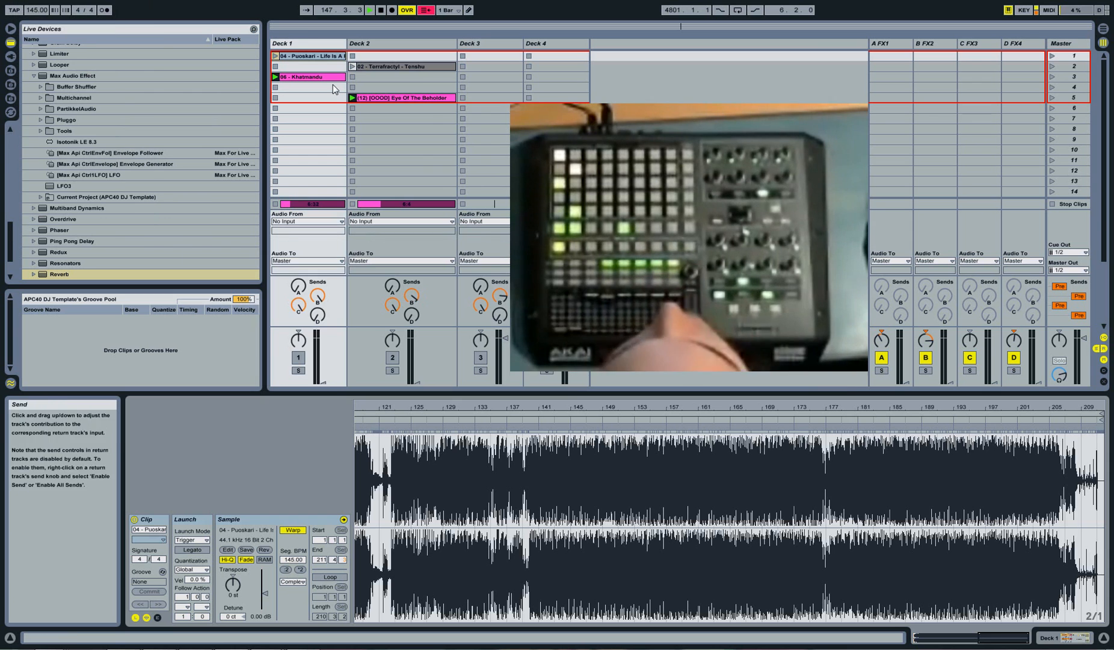
click(365, 66)
key(ctrl+r)
text(terraf)
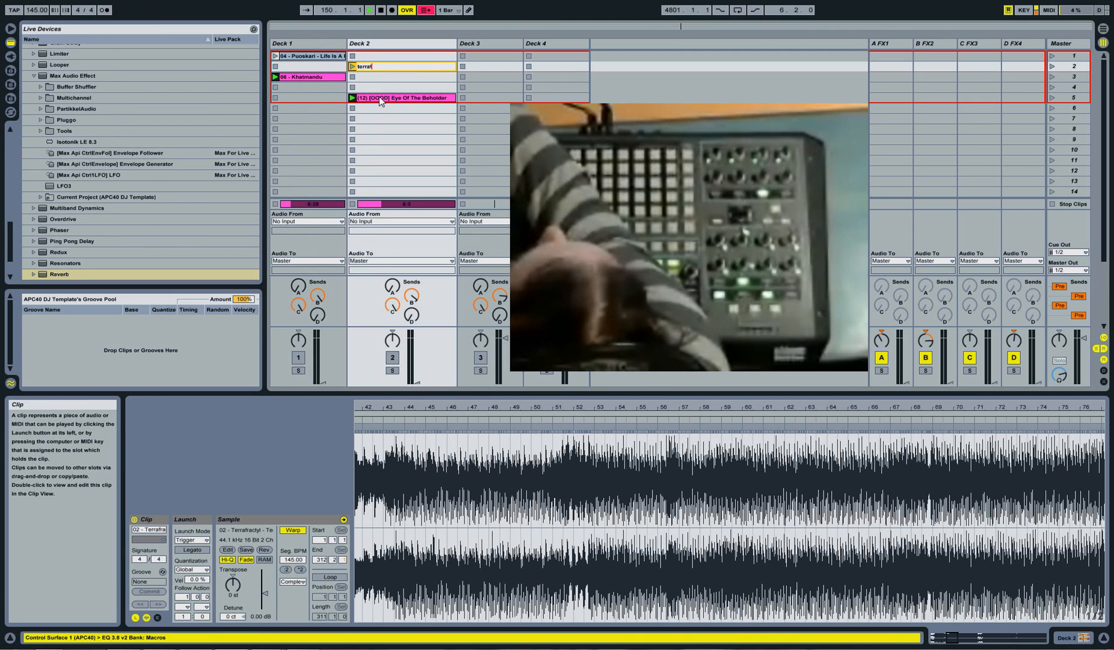
text(cractyl )
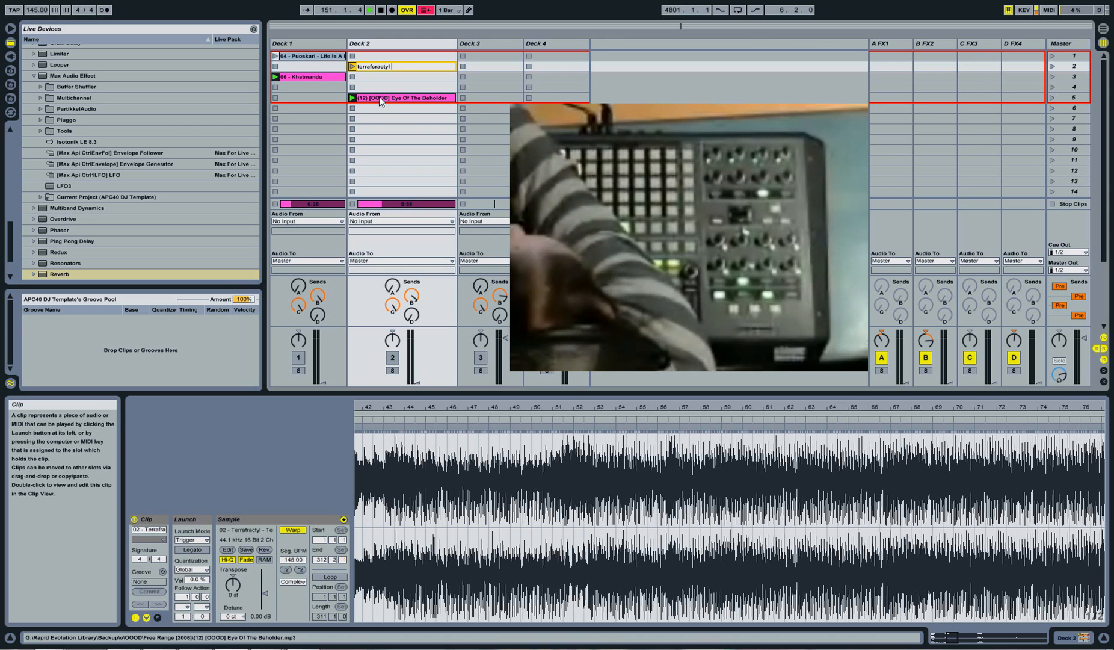
text(157 puoskari)
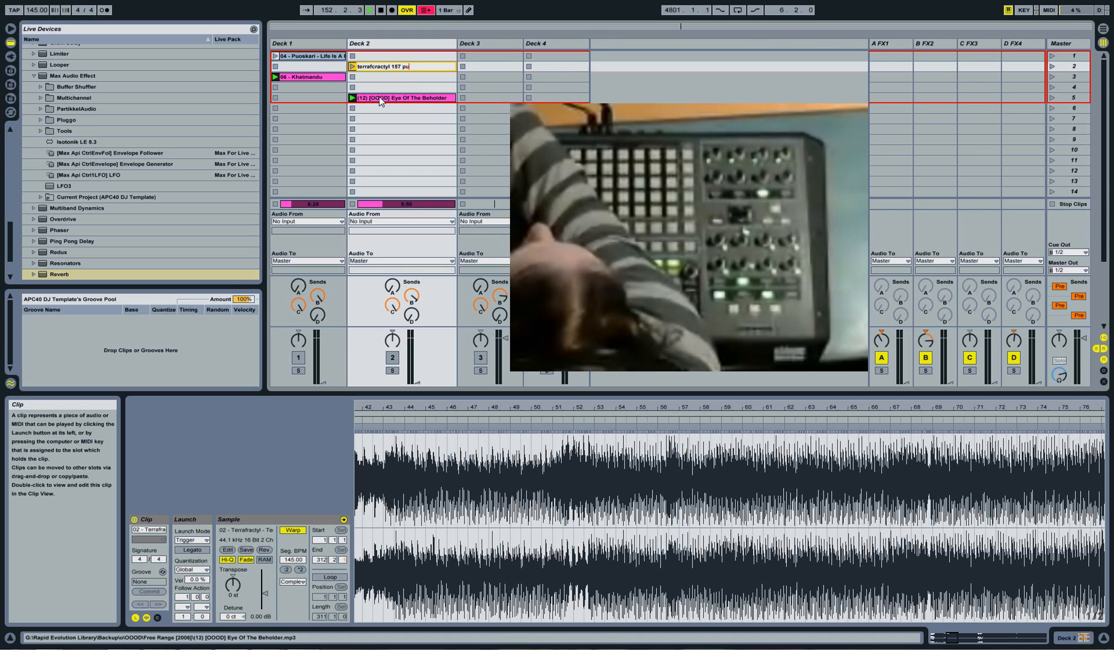
key(Return)
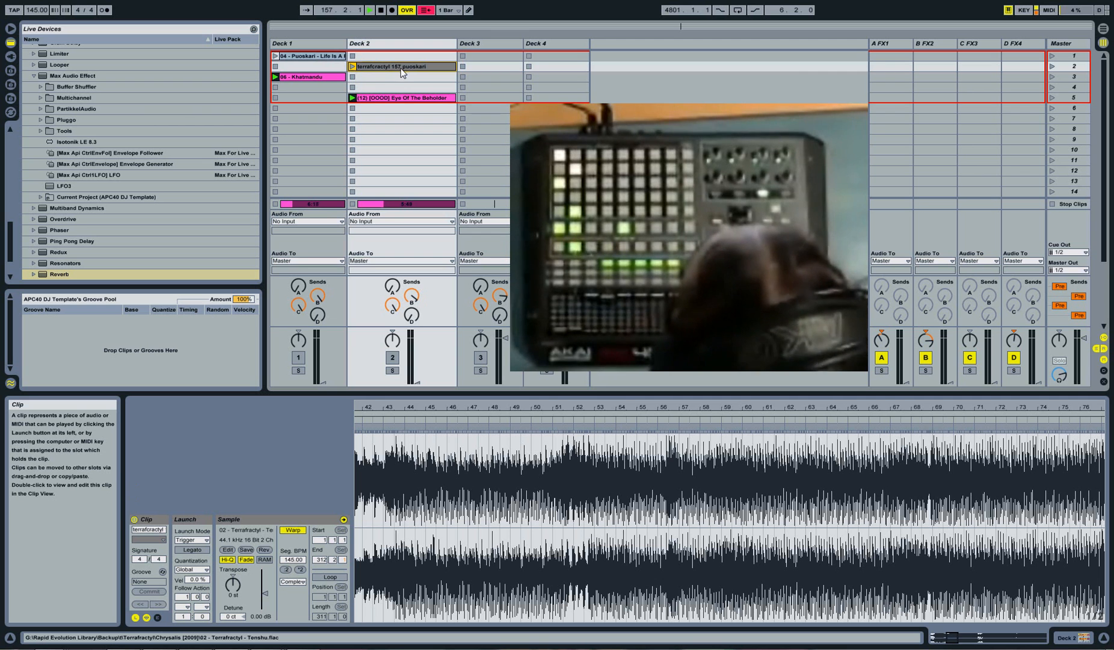
Compare the full waveforms of the Terrafractyl and Khatmandu clips and calculate 249 - 125 in the Calculator
click(317, 57)
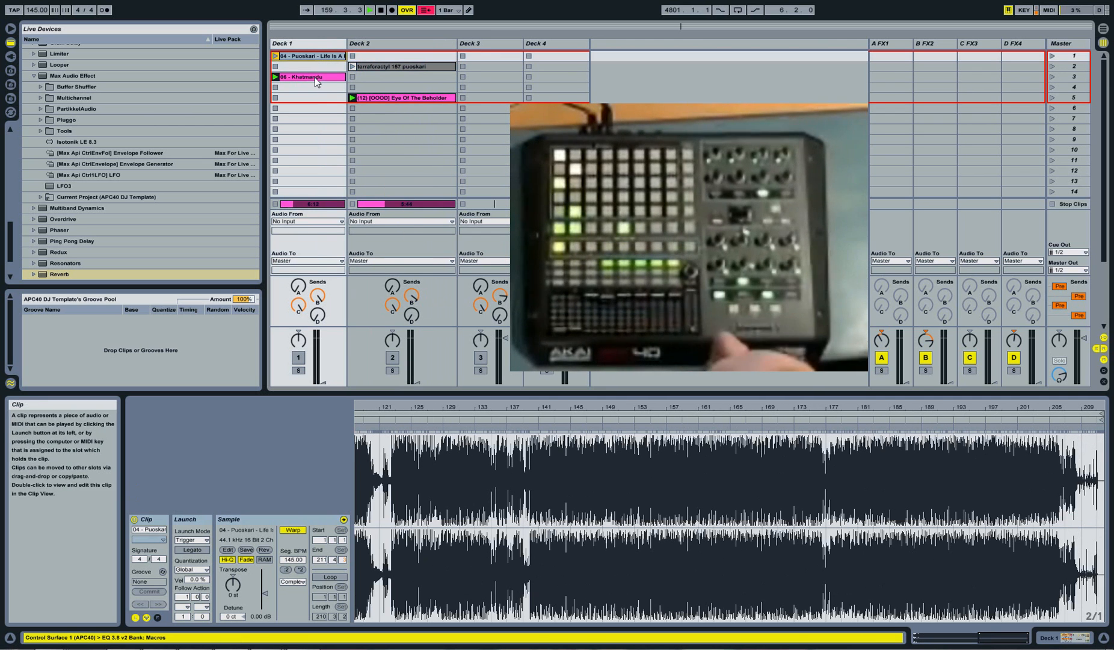
click(387, 67)
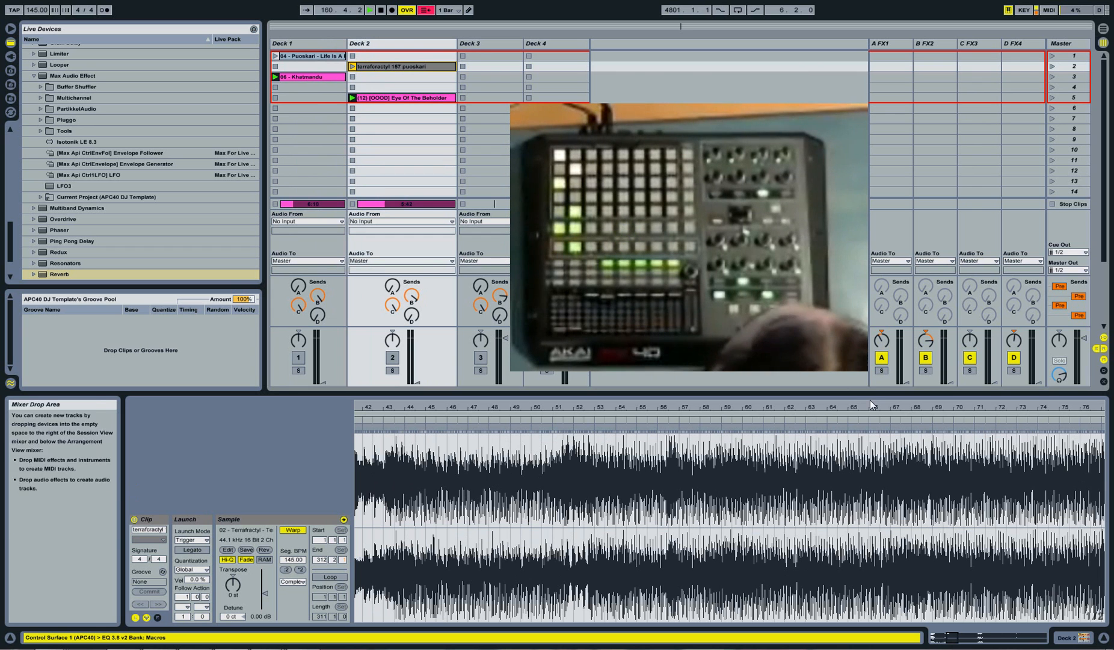
double_click(919, 409)
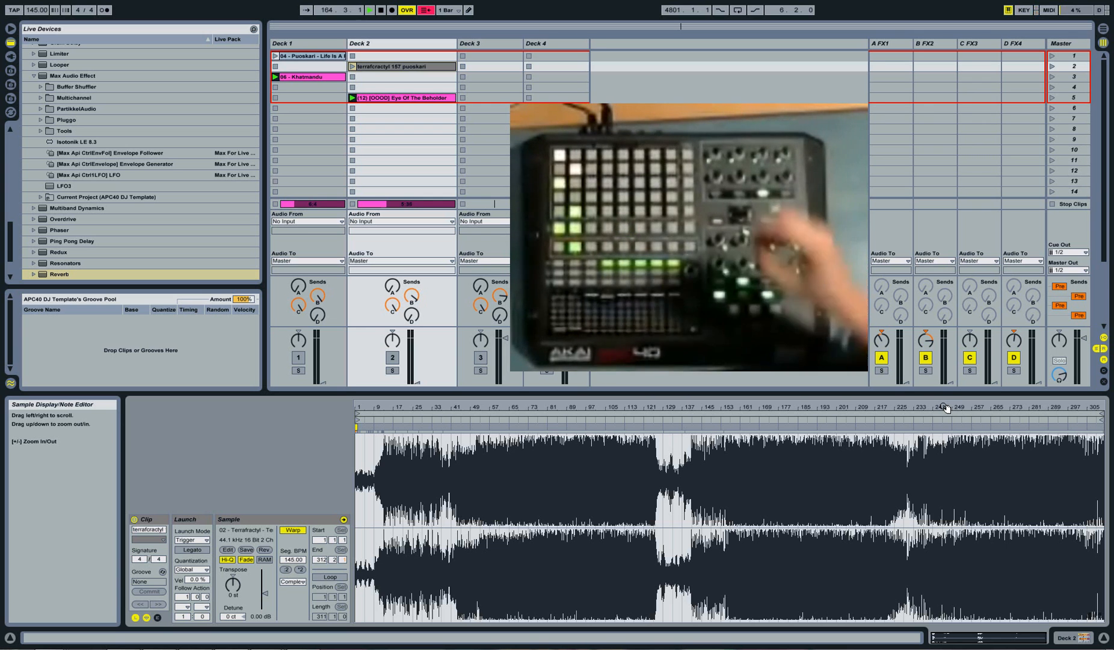
drag(944, 408, 936, 408)
click(329, 78)
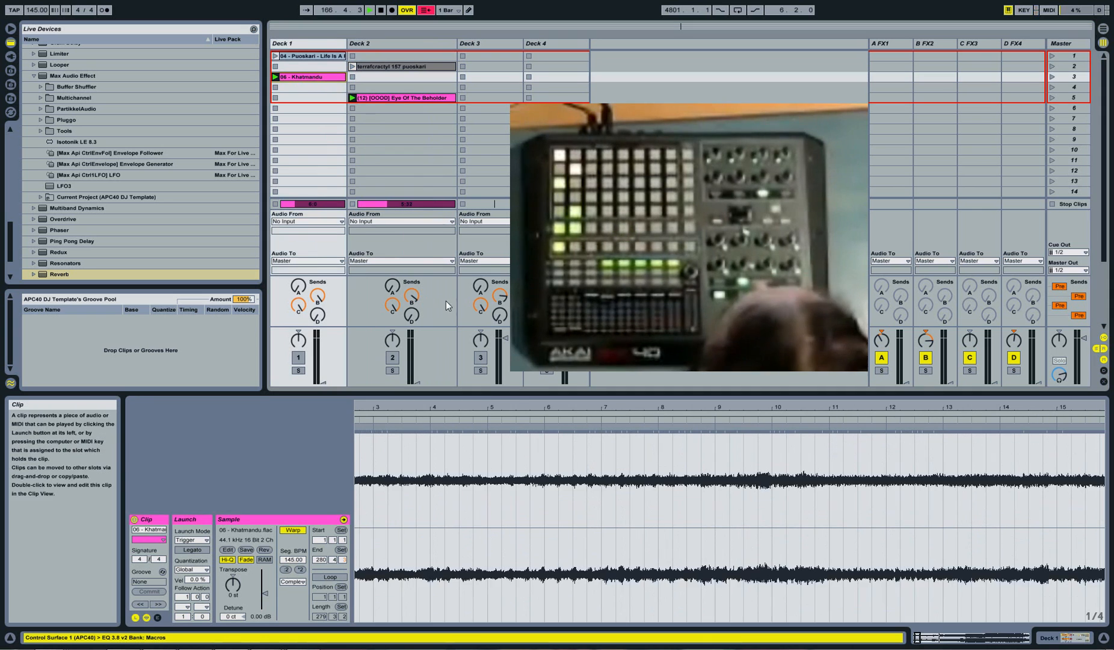
drag(520, 407, 520, 388)
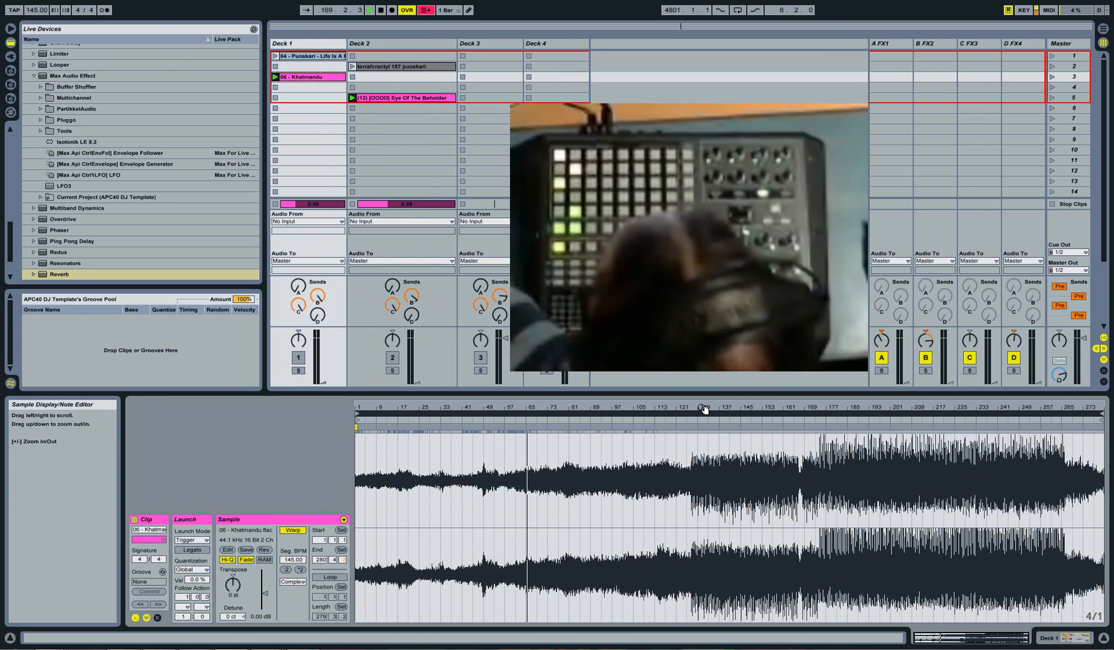
key(alt+Tab)
text(9-125)
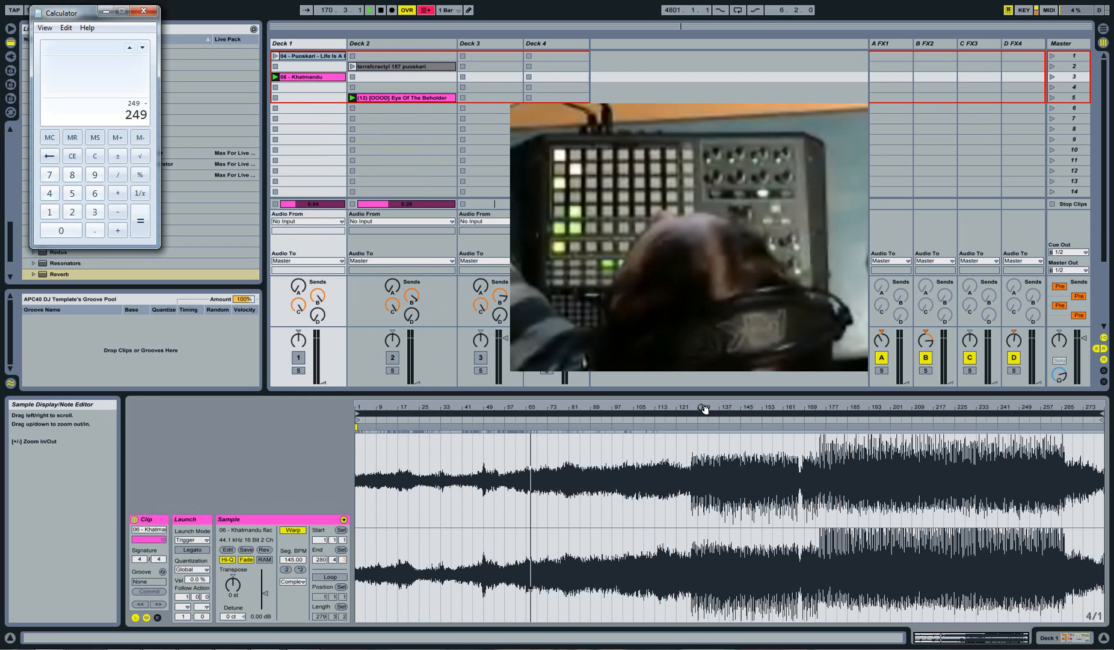
key(Return)
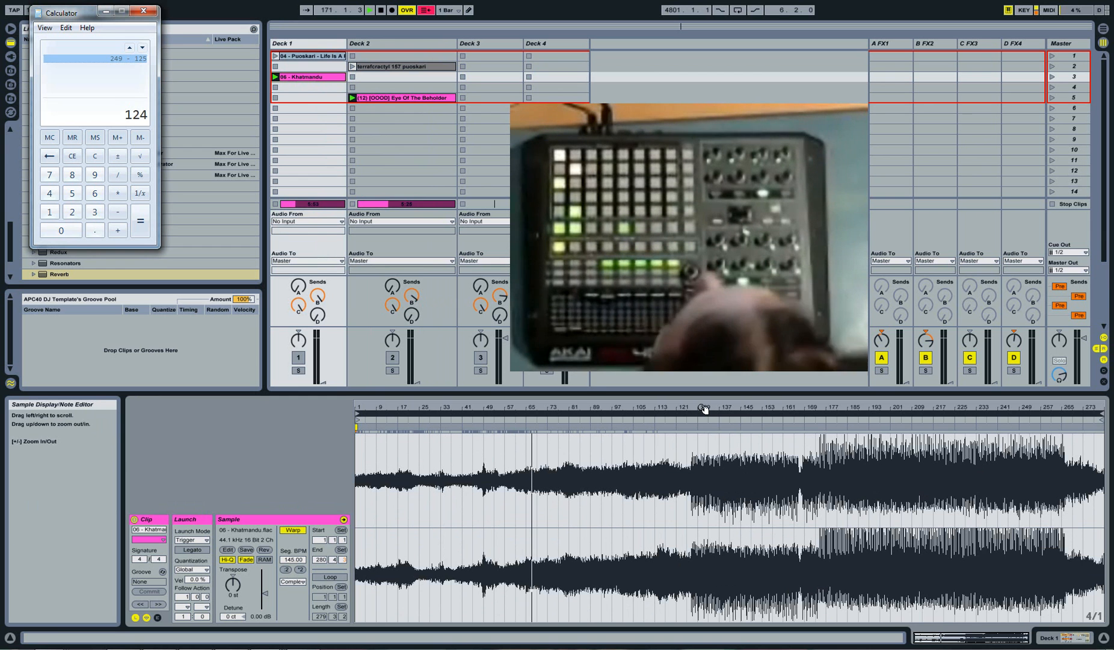
Rename the Khatmandu clip in Deck 1 as "124"
click(325, 78)
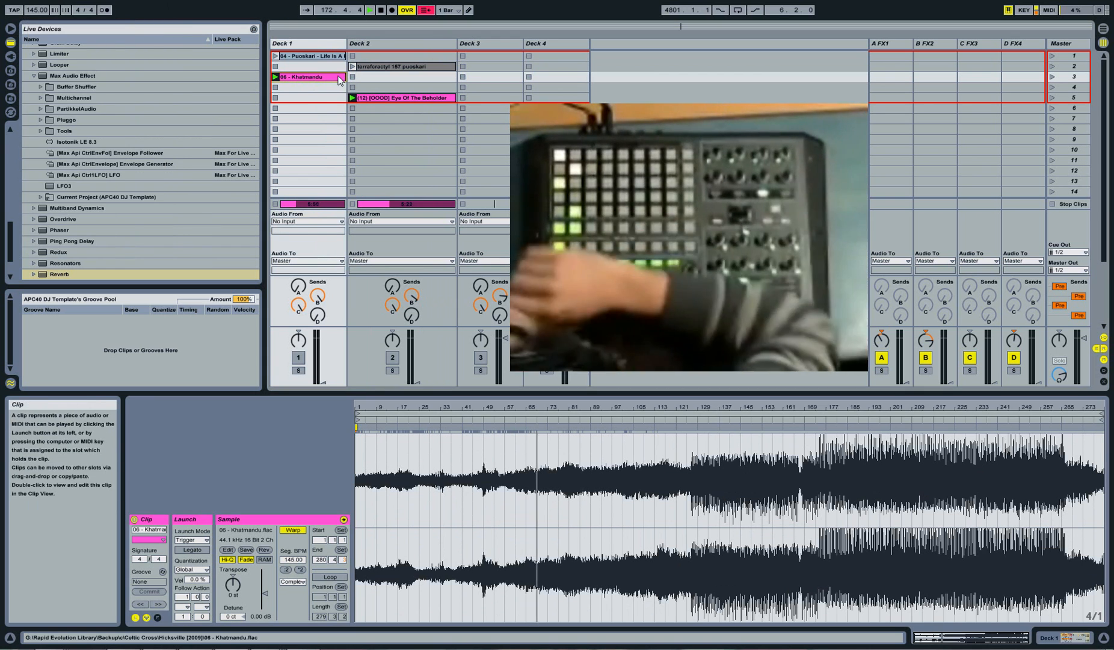
key(ctrl+r)
text(124)
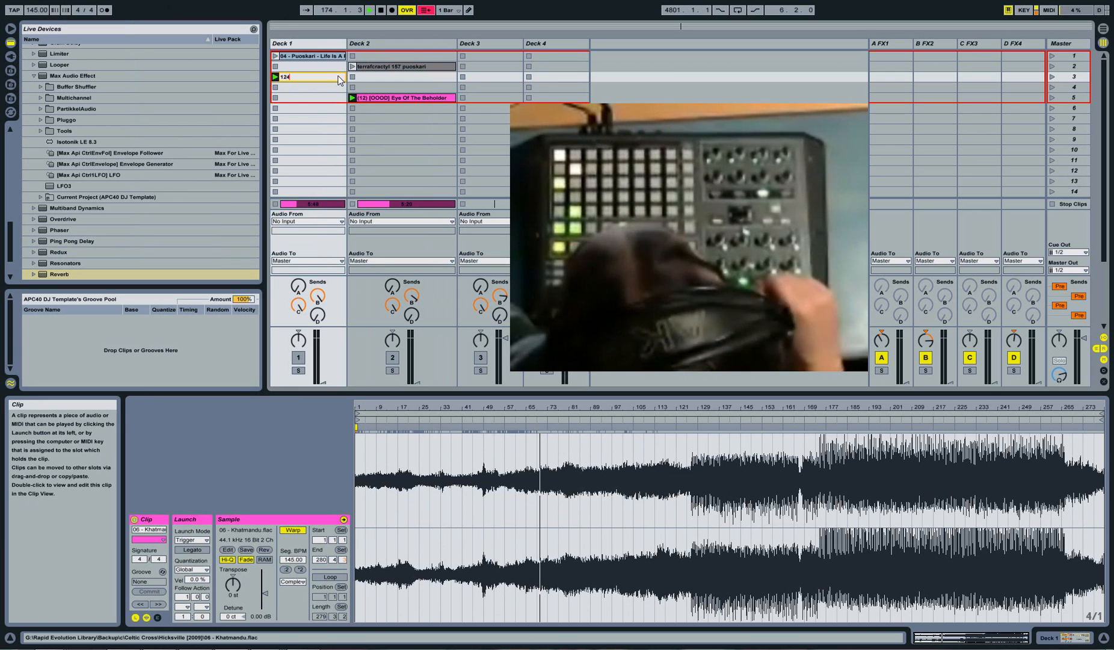
key(Return)
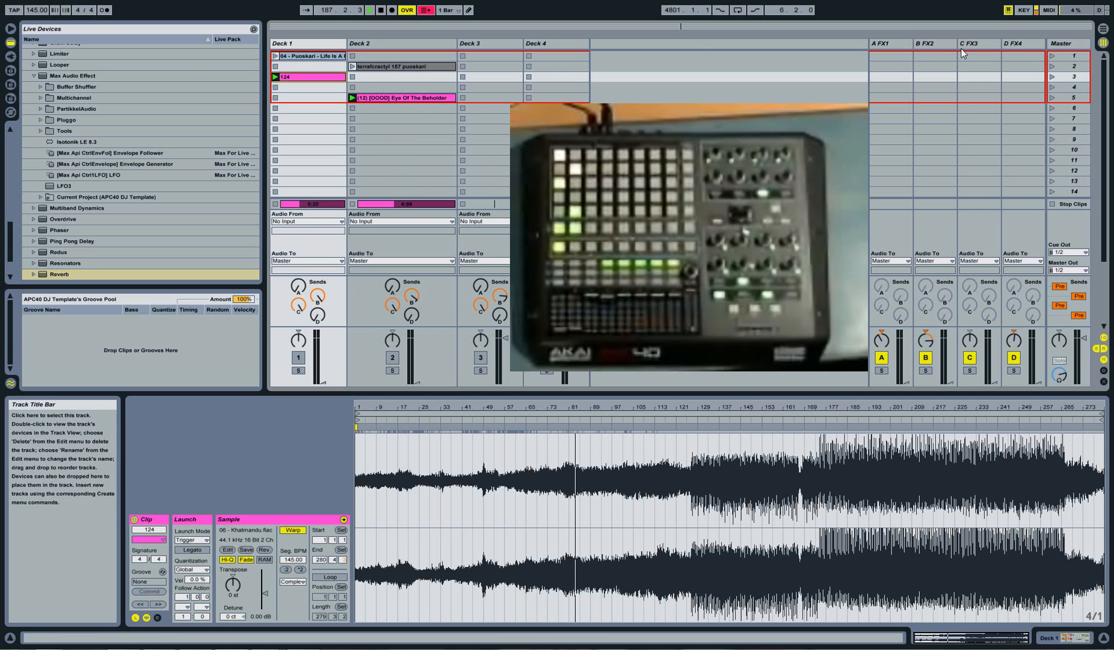
Load multiverse chicken.mp3 from the Sample Library folder into Deck 4 slot 3 and launch it
click(539, 44)
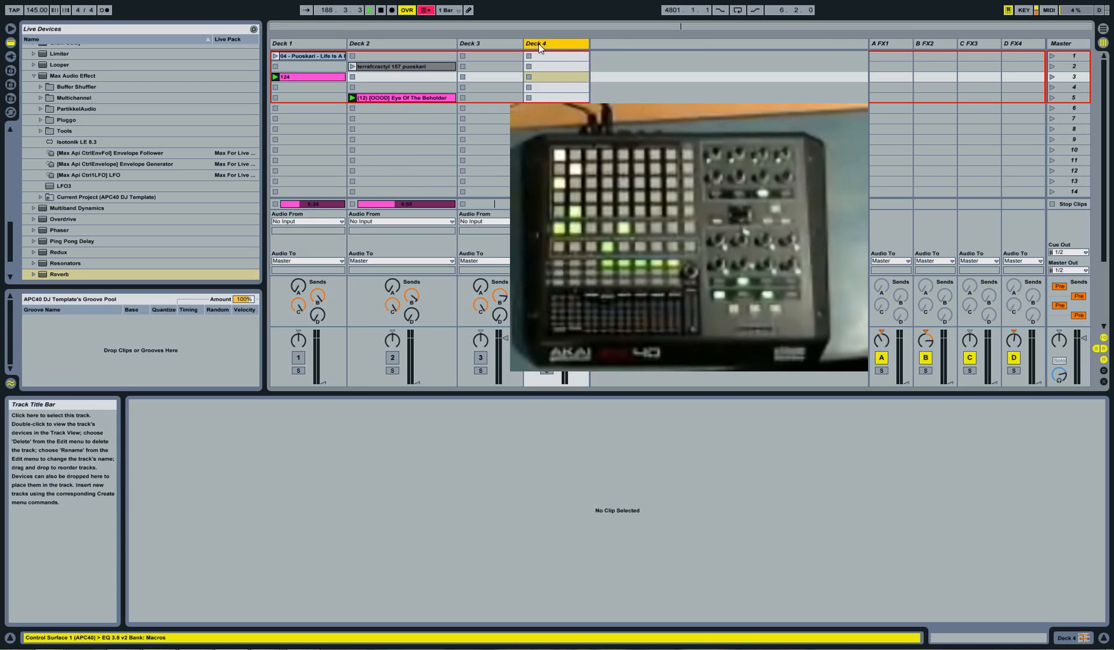
mouse_move(78, 636)
click(236, 604)
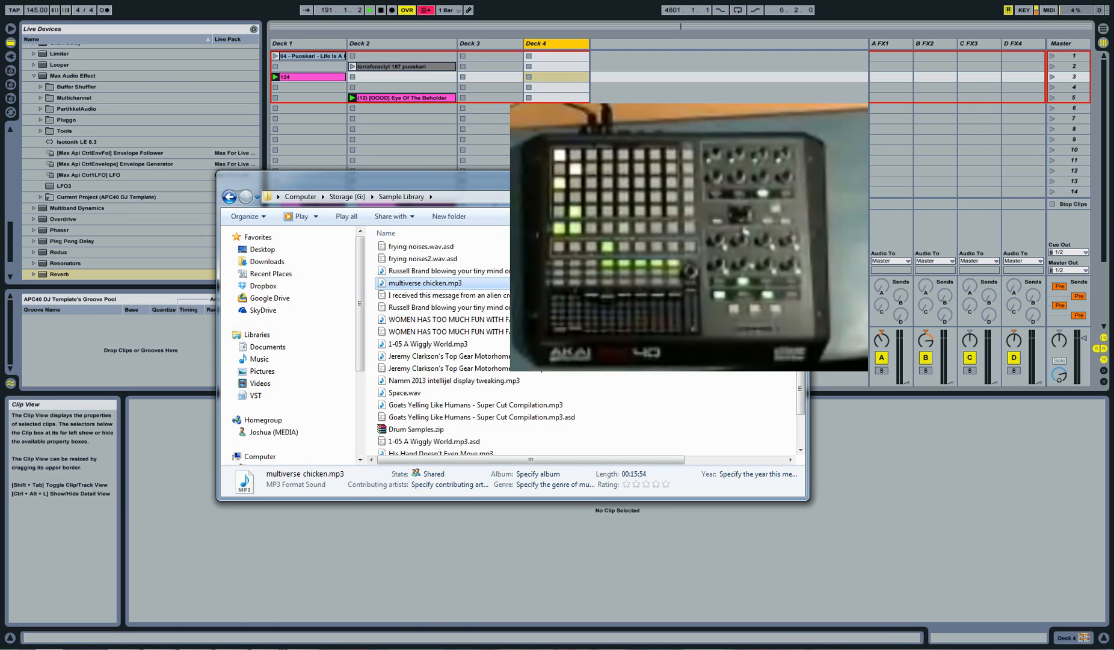
drag(541, 77, 540, 76)
click(541, 76)
click(528, 77)
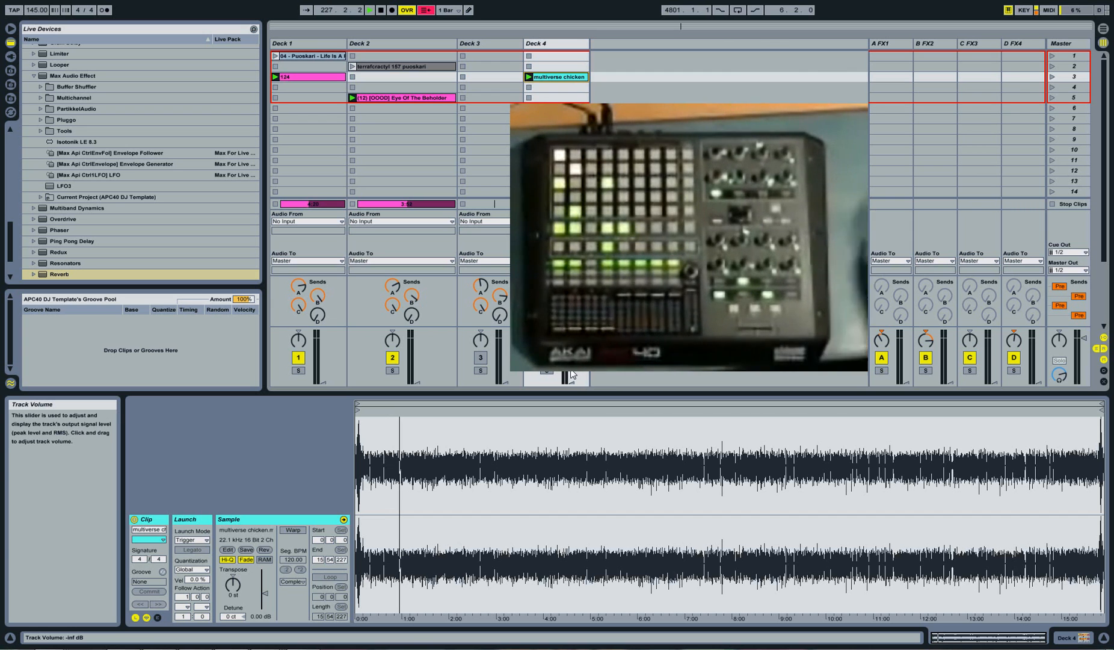
Examine the Khatmandu clip, the Terrafractyl clip around bars 229 to 249, and the Puoskari clip around bar 157
click(328, 78)
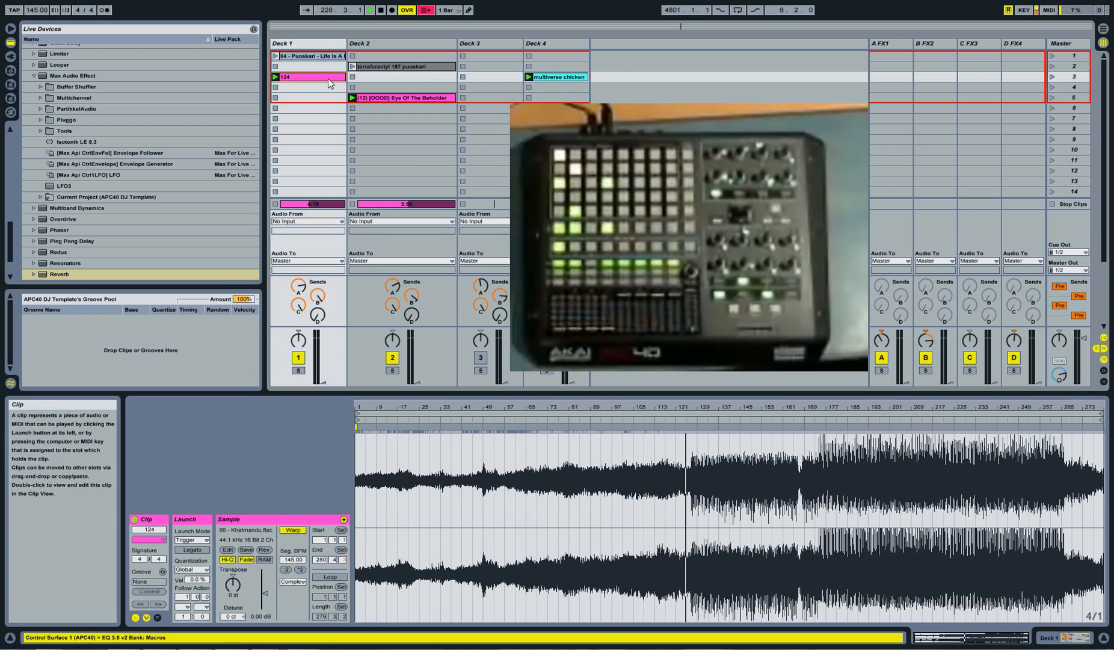
click(417, 66)
click(448, 11)
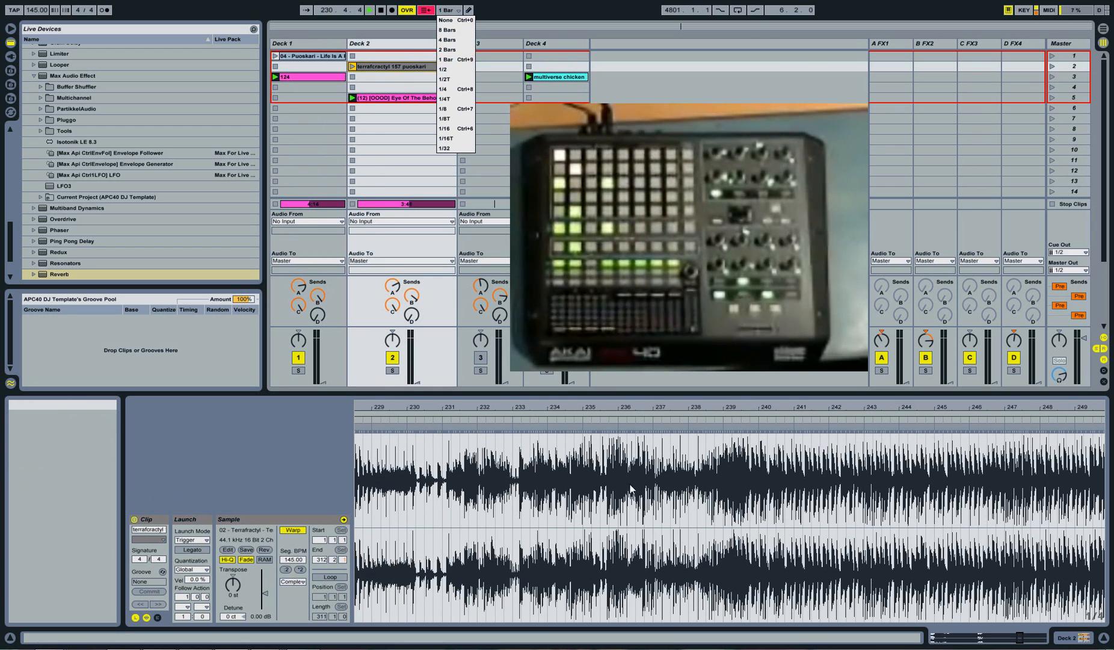
click(631, 404)
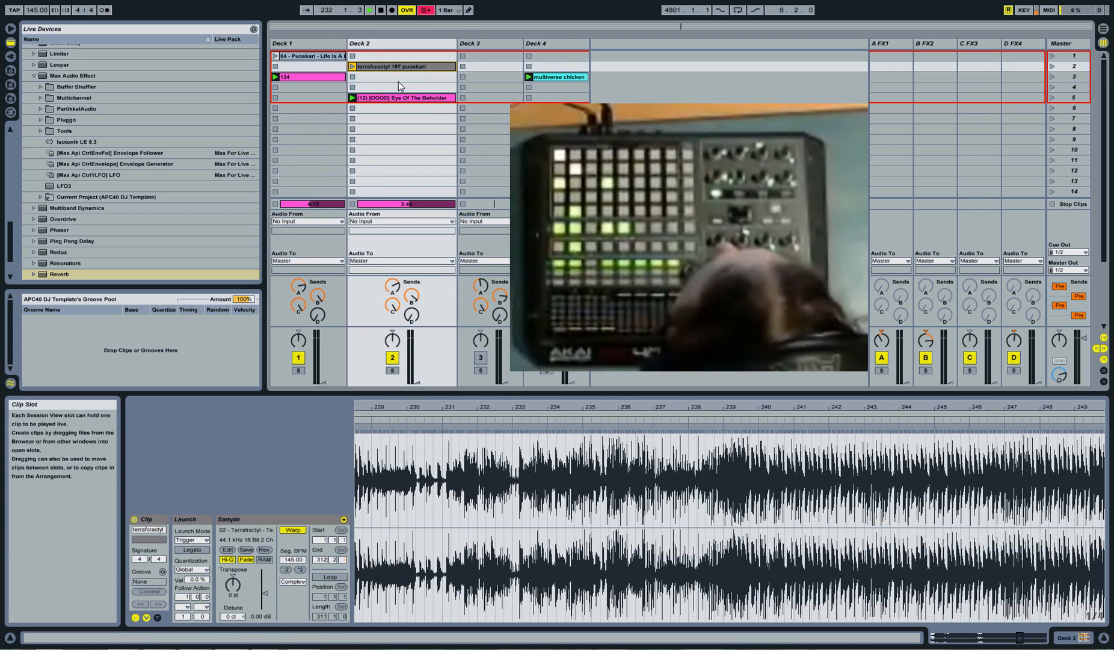
click(332, 56)
drag(717, 404, 656, 410)
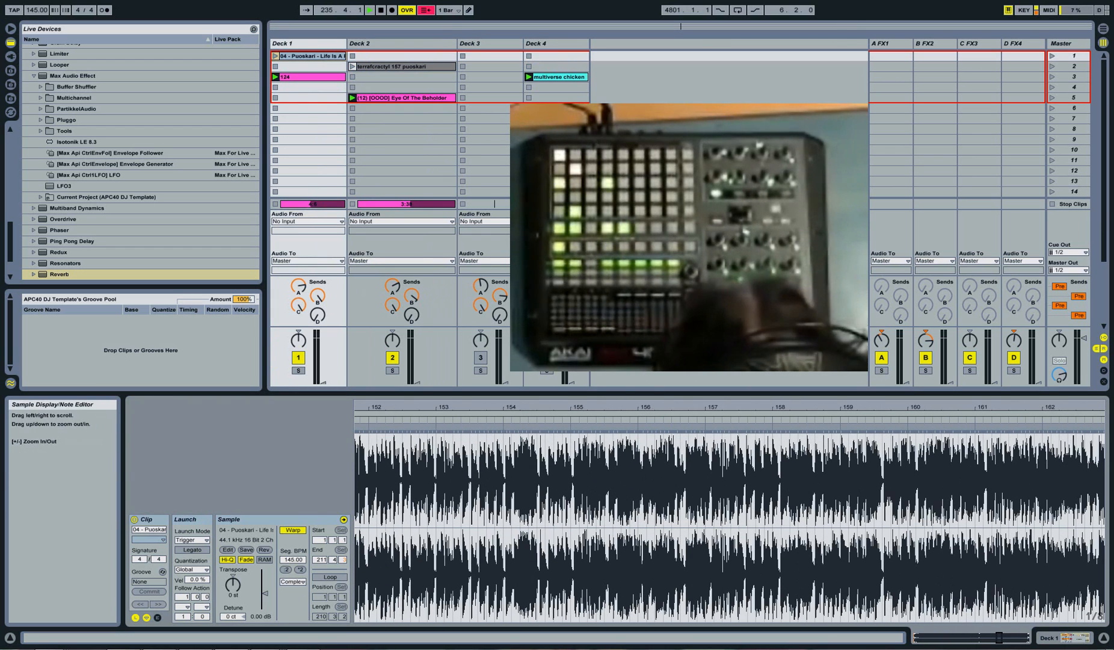